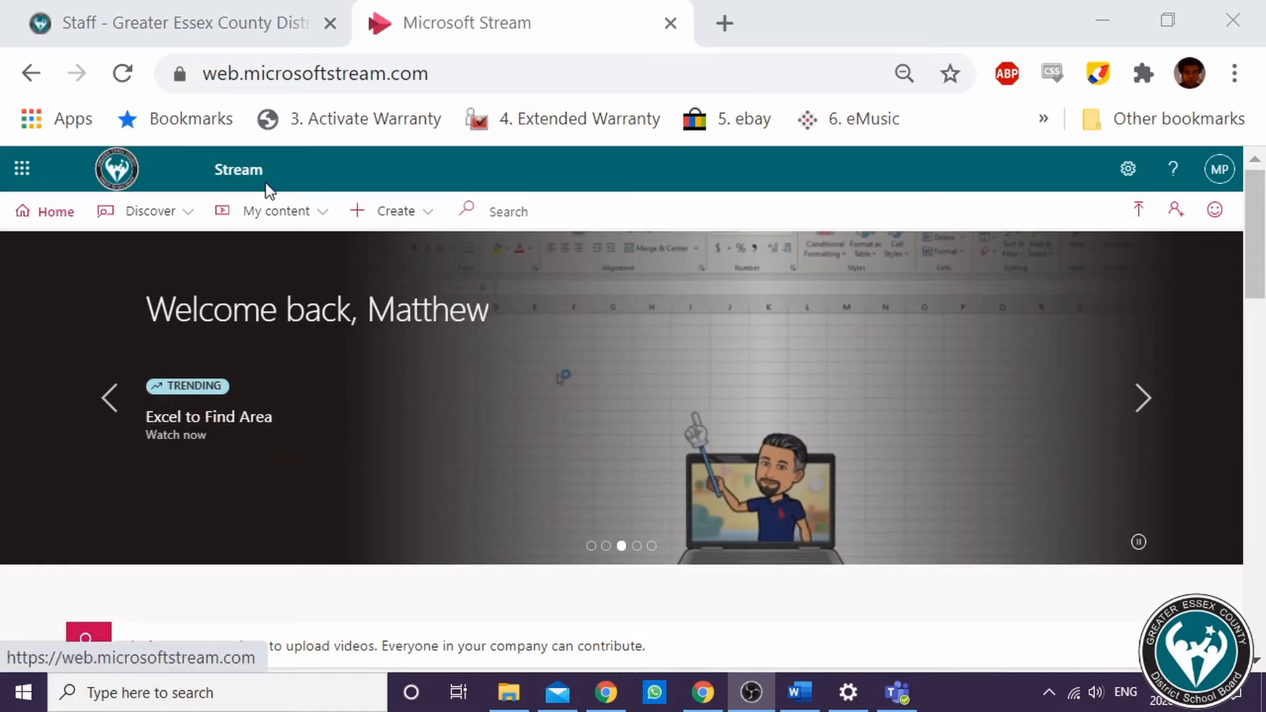
Start creating a new Stream channel and name it Literacy
click(361, 213)
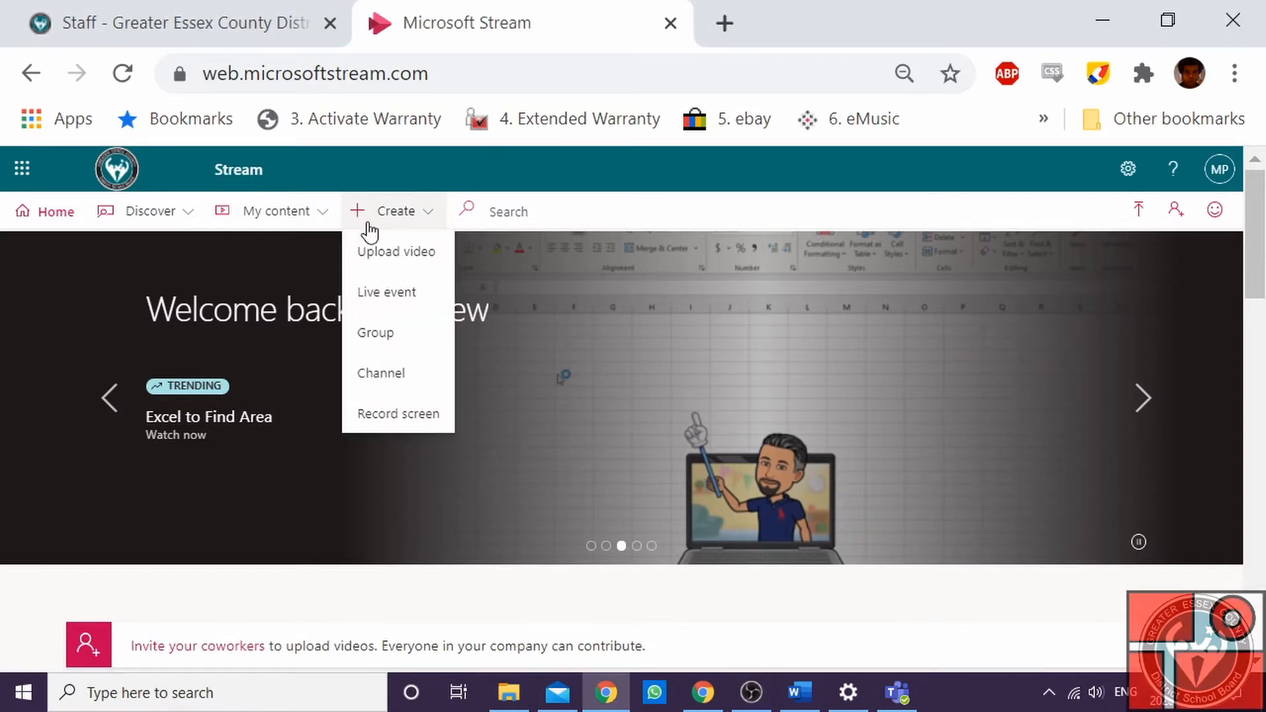
click(376, 375)
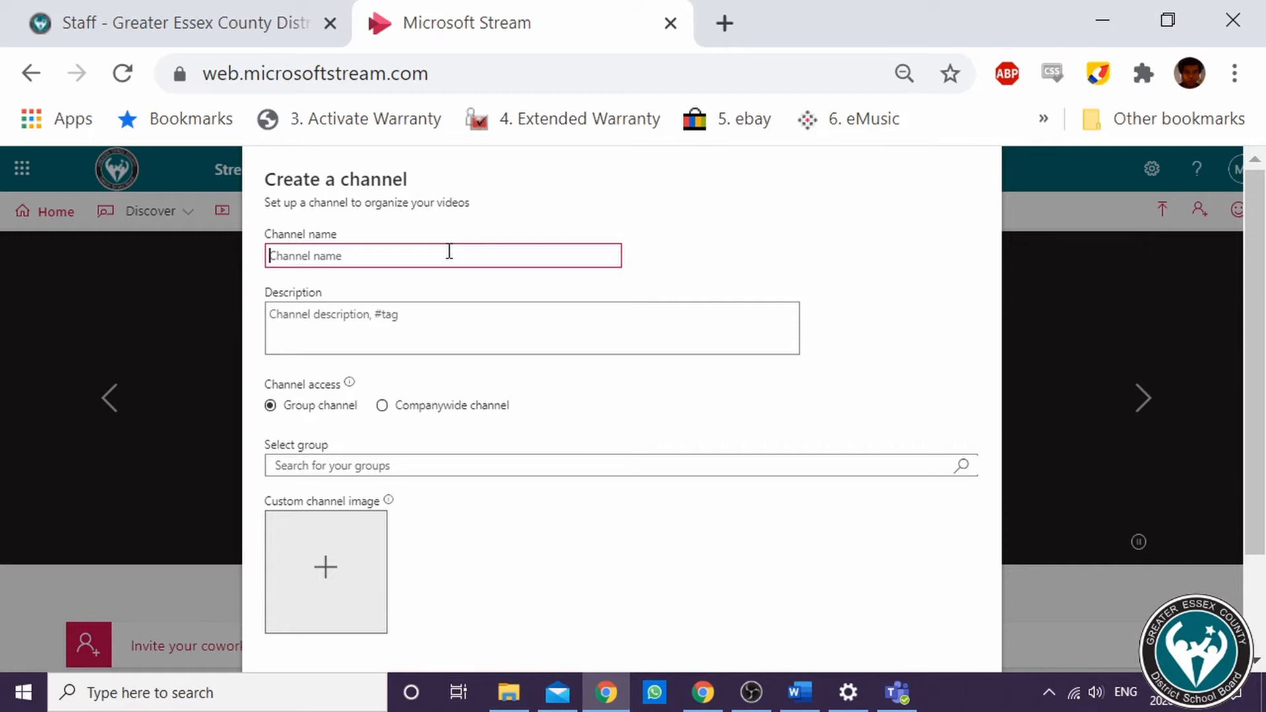
text(Literacy)
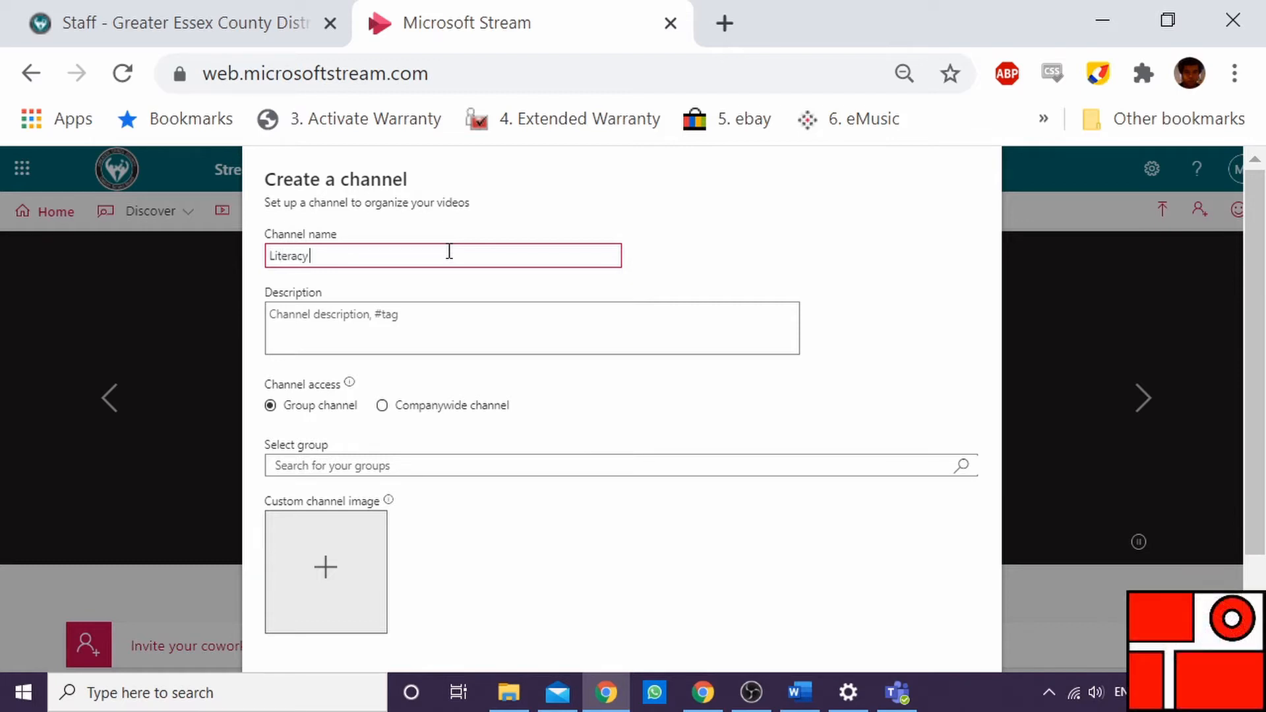
key(Tab)
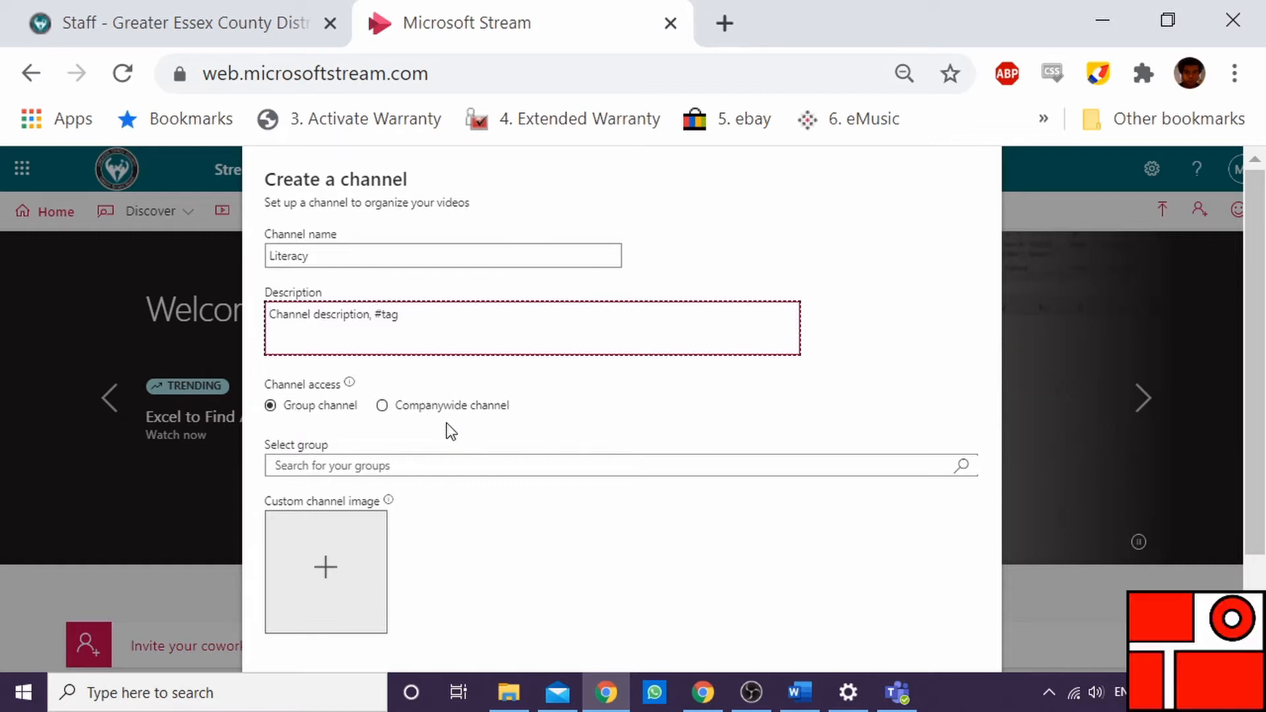
Keep the channel access as a group channel, assign it to the group test class 1, and create the channel
click(436, 408)
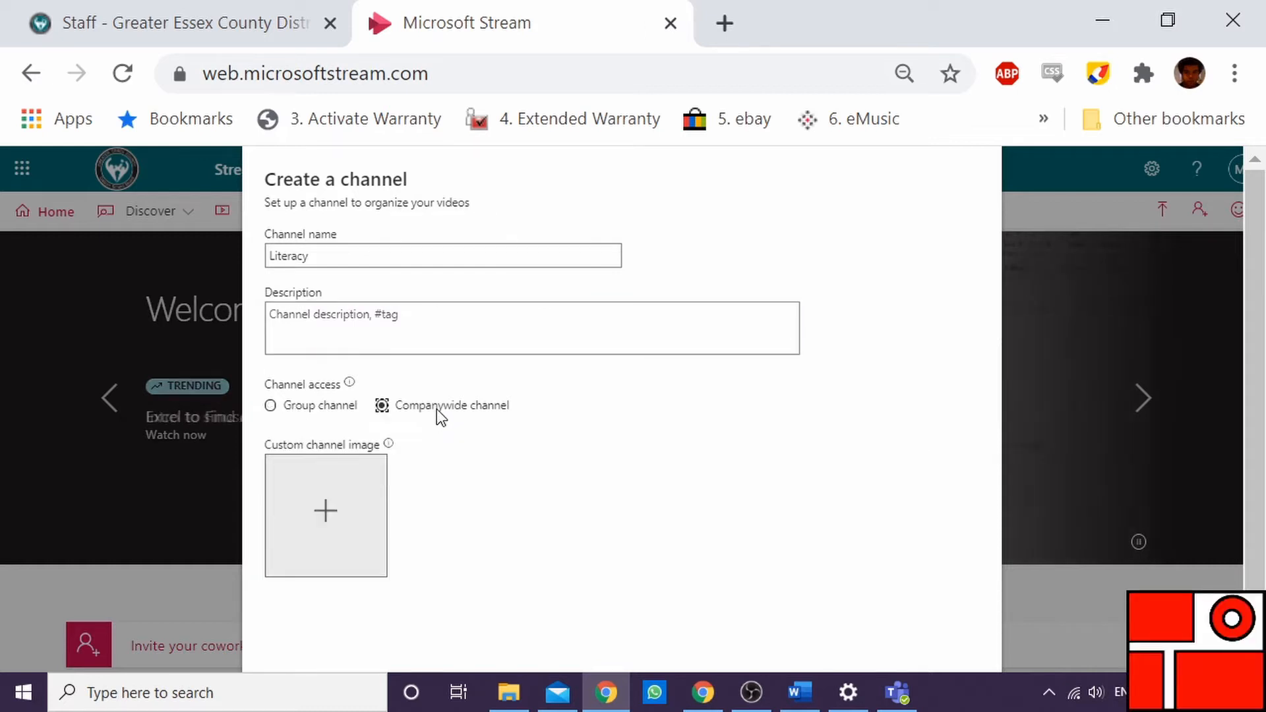
click(298, 406)
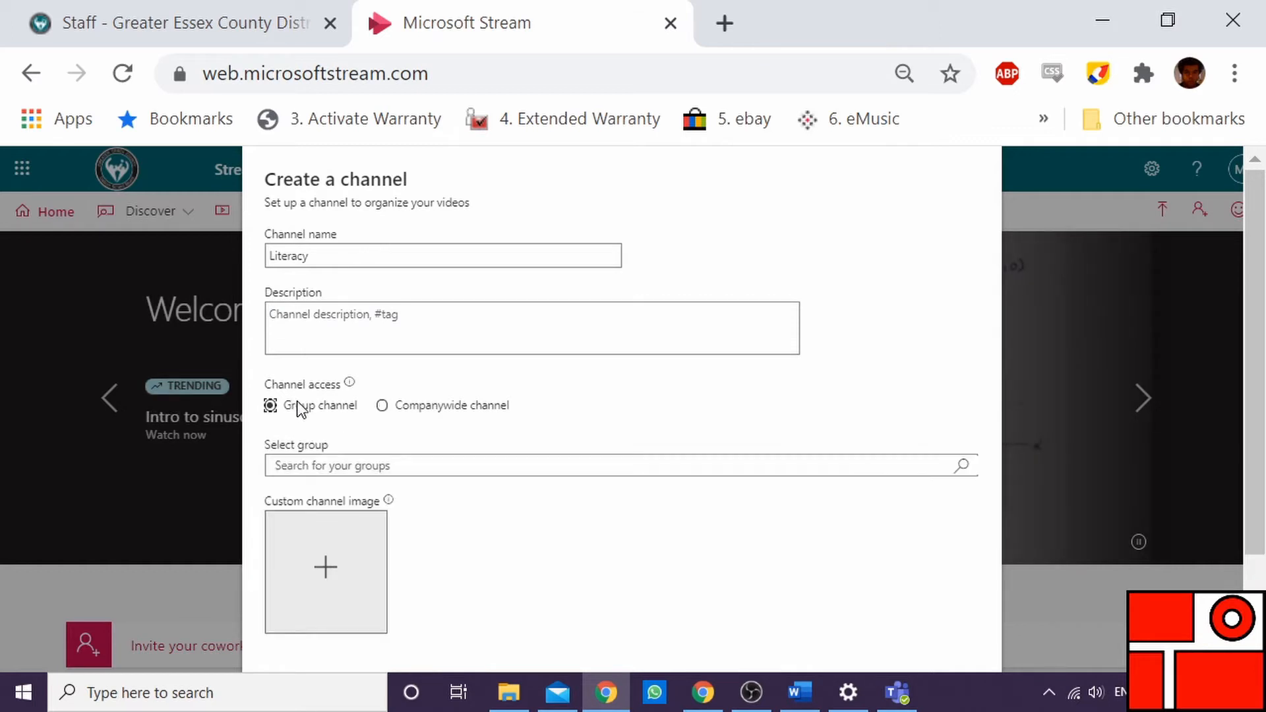
click(337, 462)
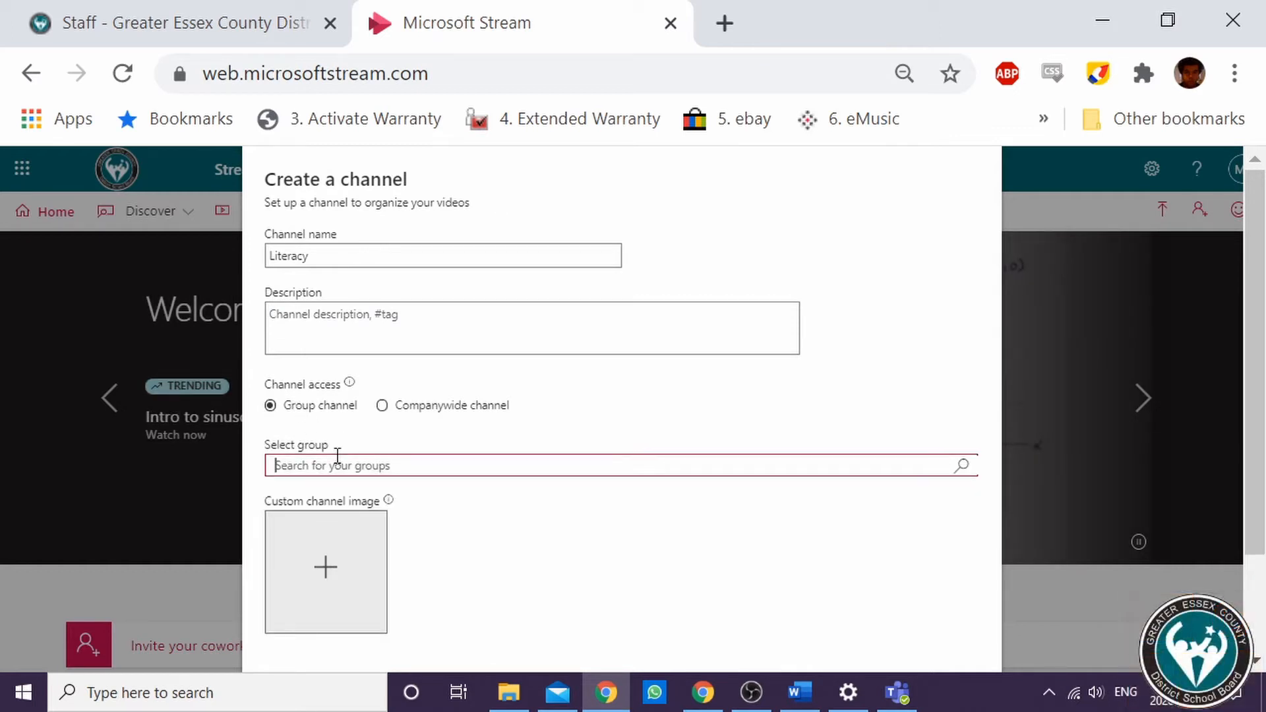
text(test class)
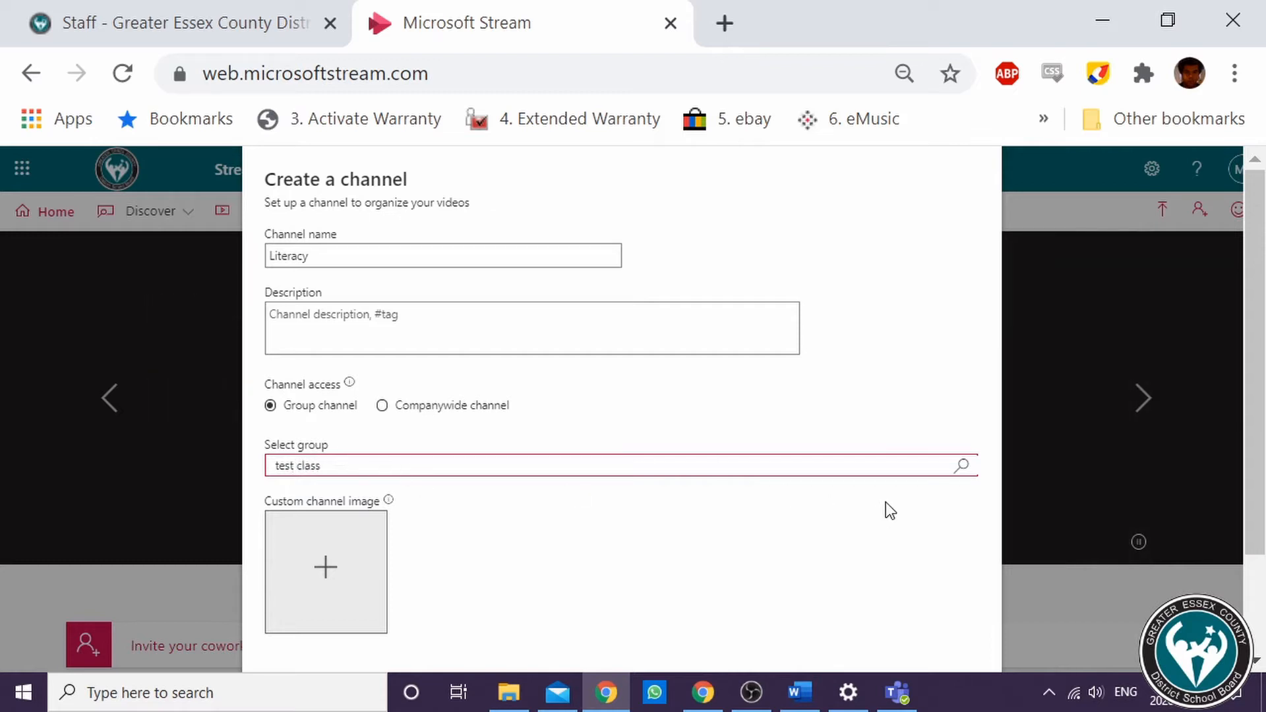
click(961, 465)
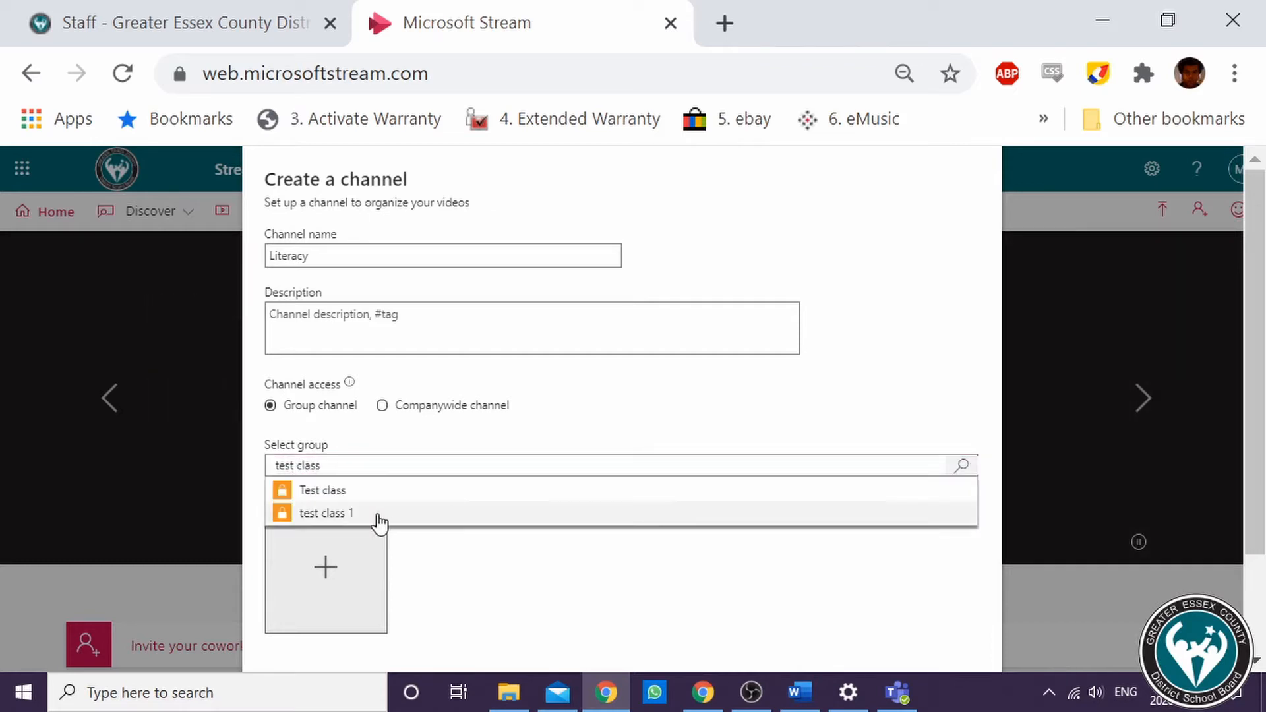
click(379, 514)
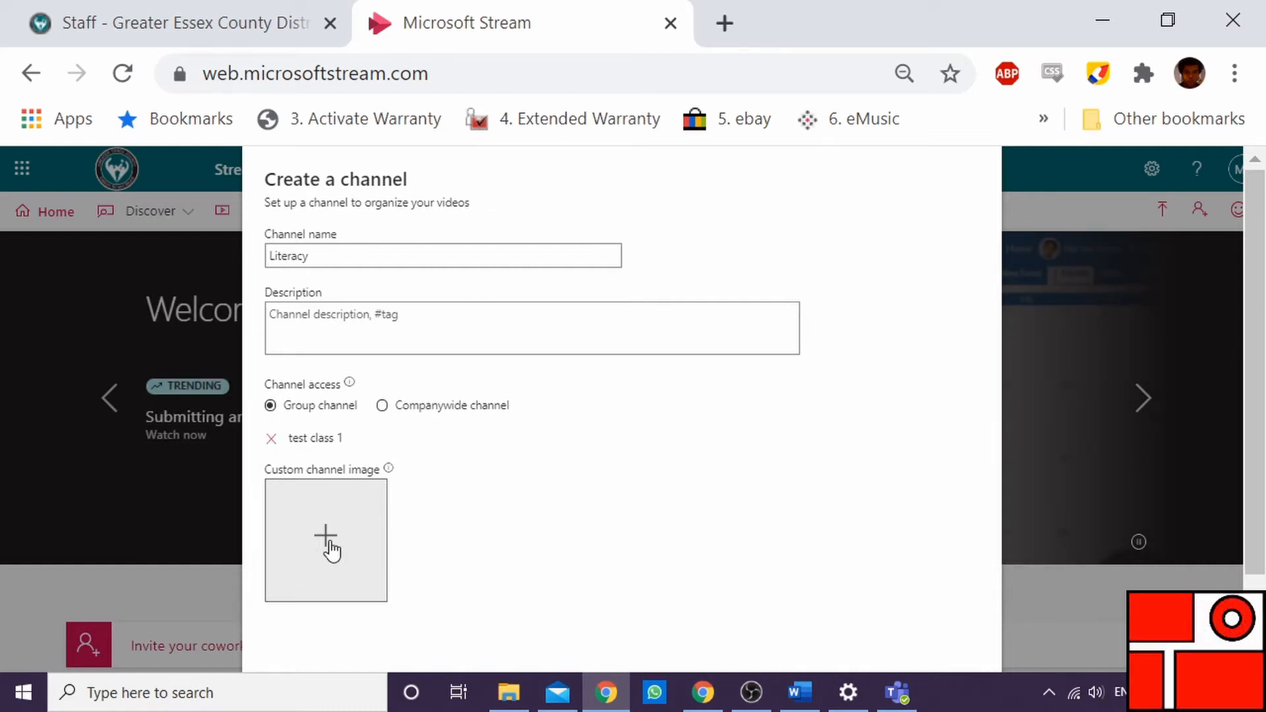
scroll(572, 544, down, 3)
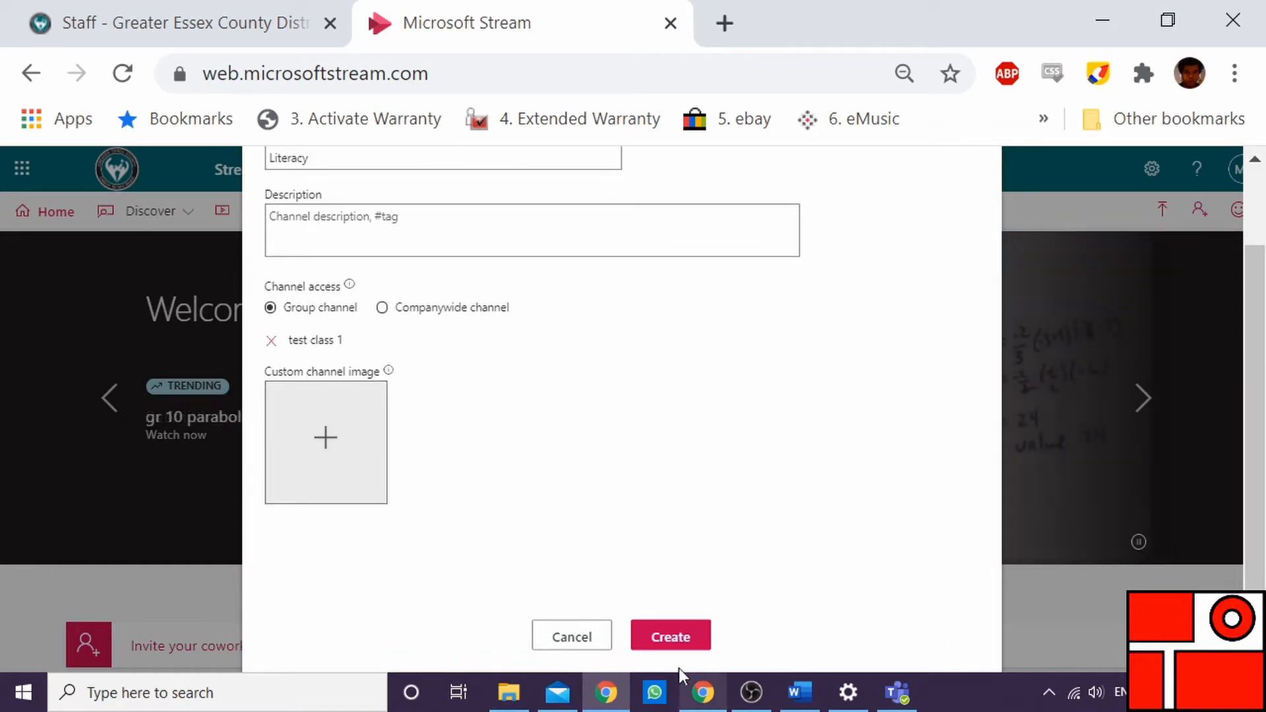
click(658, 637)
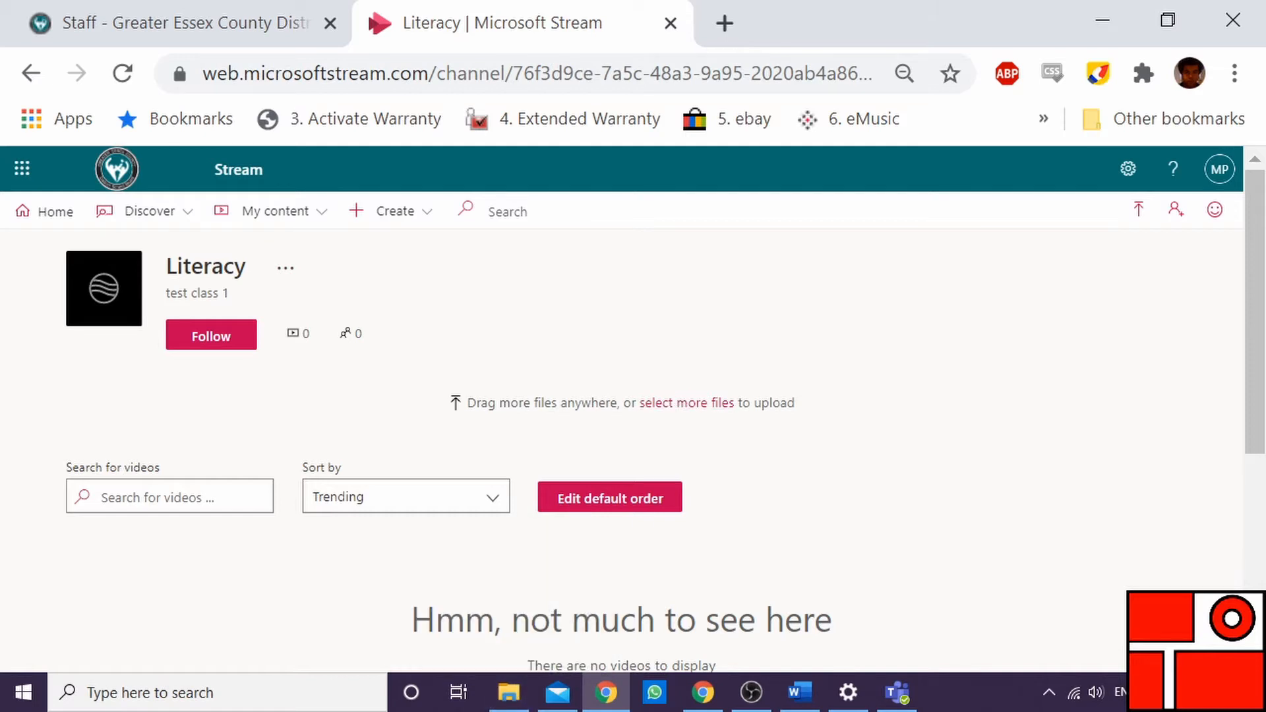
click(508, 692)
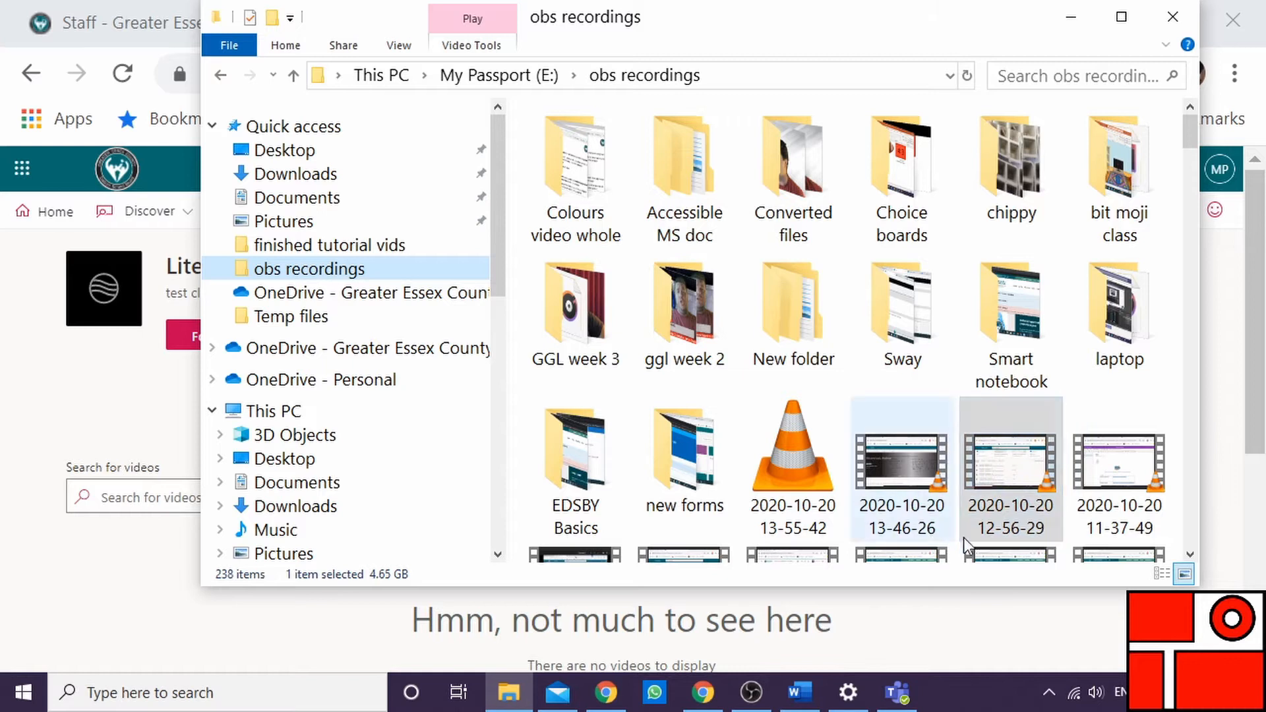
drag(943, 518, 725, 472)
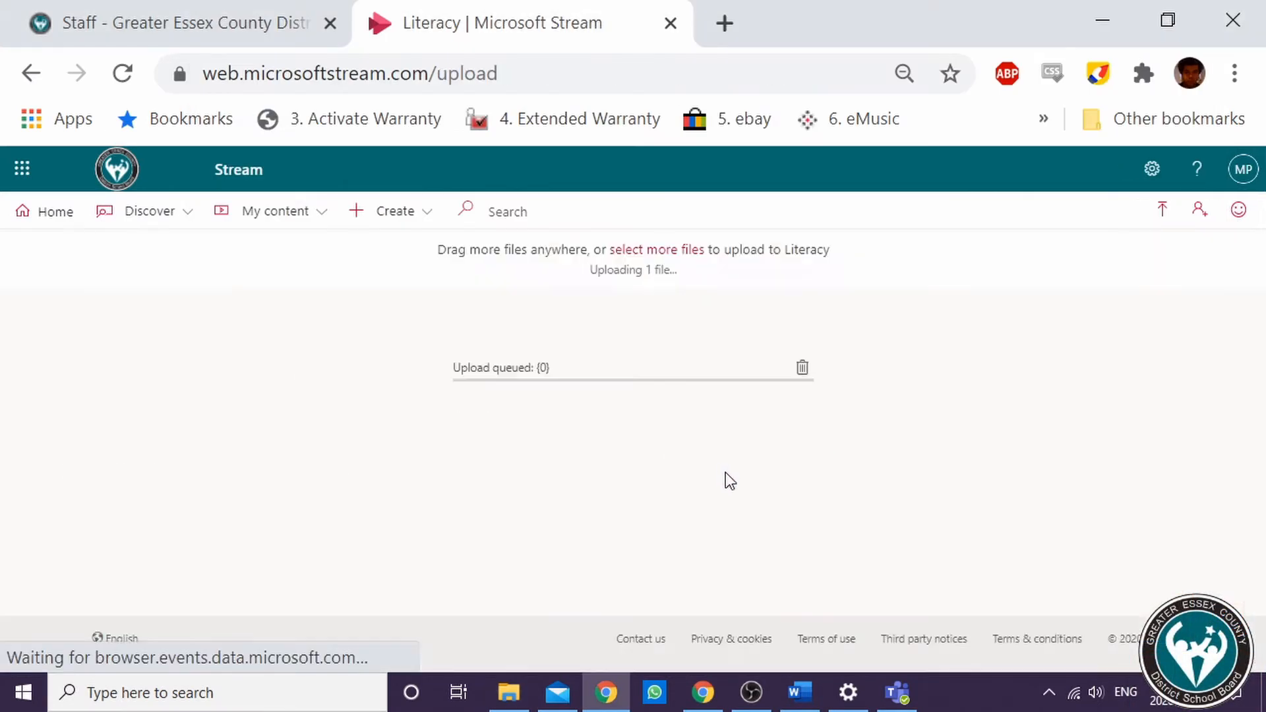
click(791, 367)
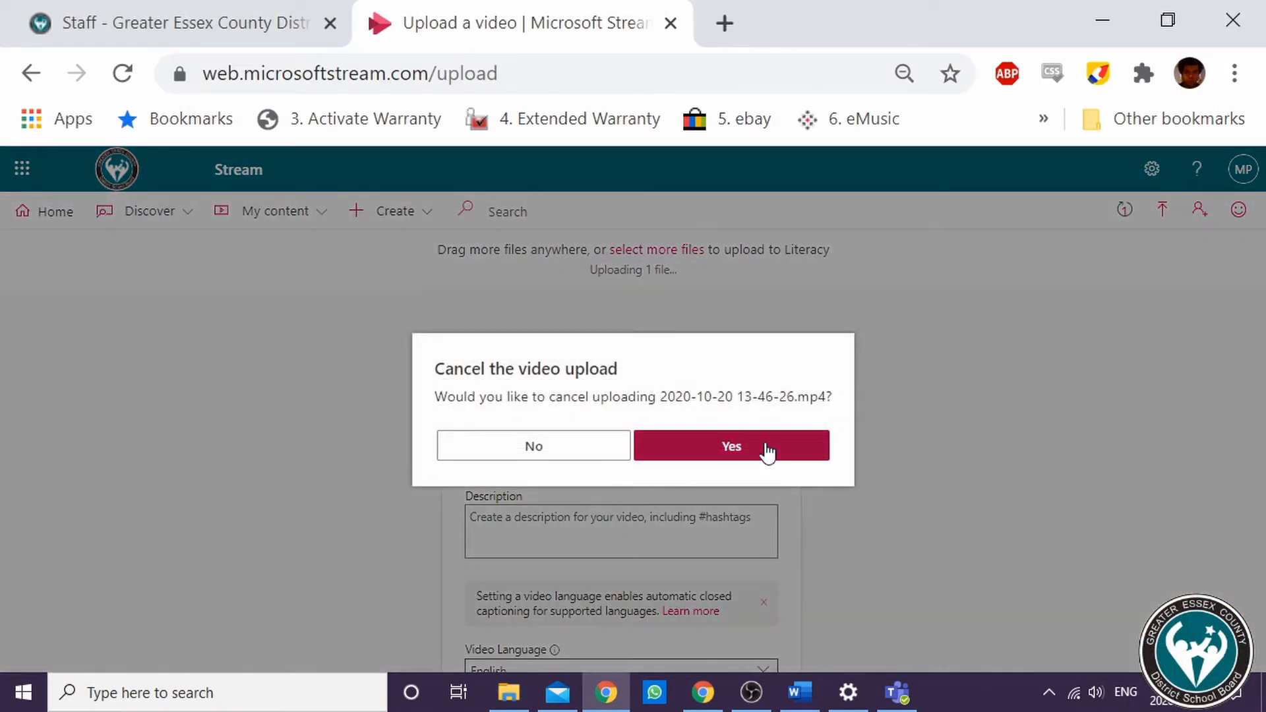
click(758, 451)
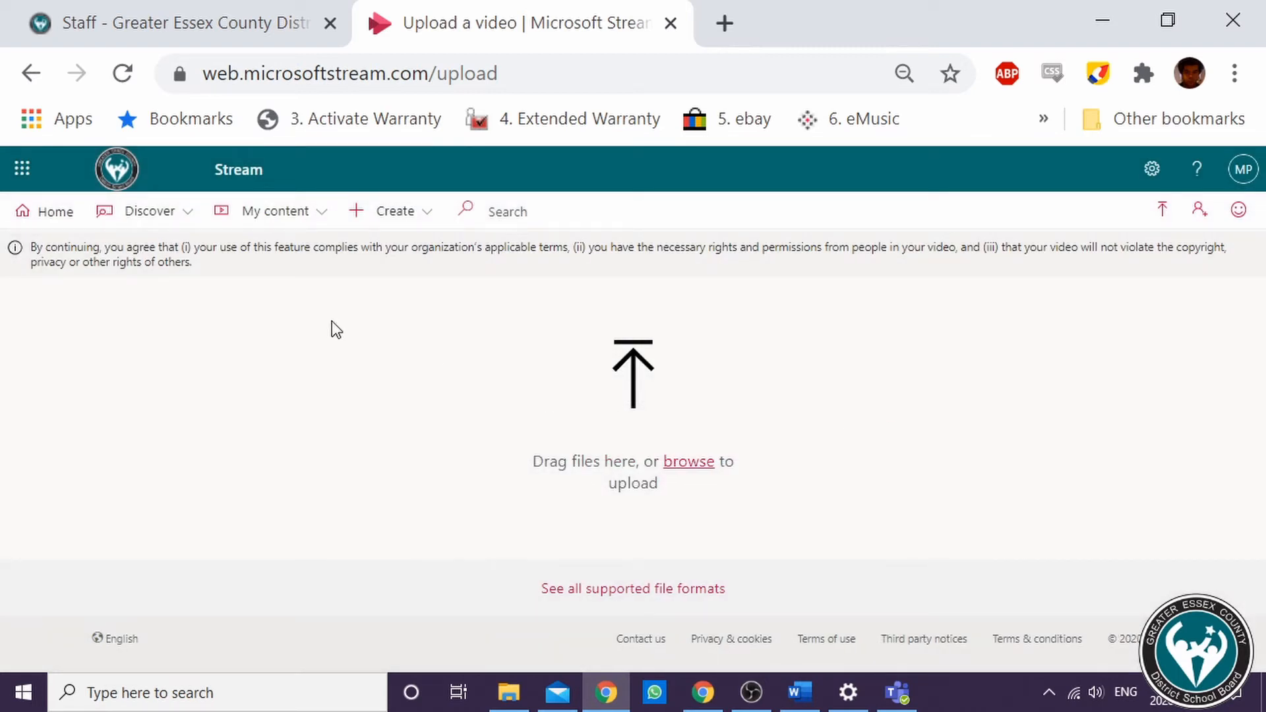
Open the Literacy channel from your channels and upload the Immersive reader video file to it
click(321, 215)
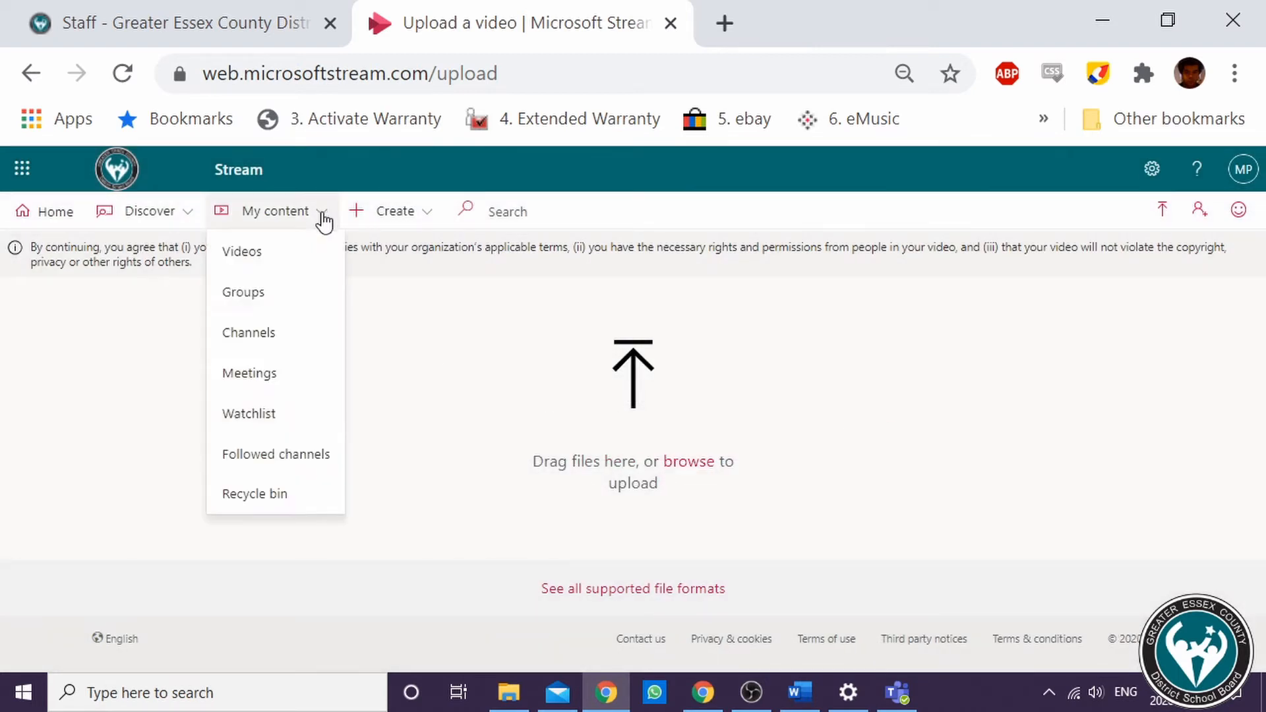
click(263, 352)
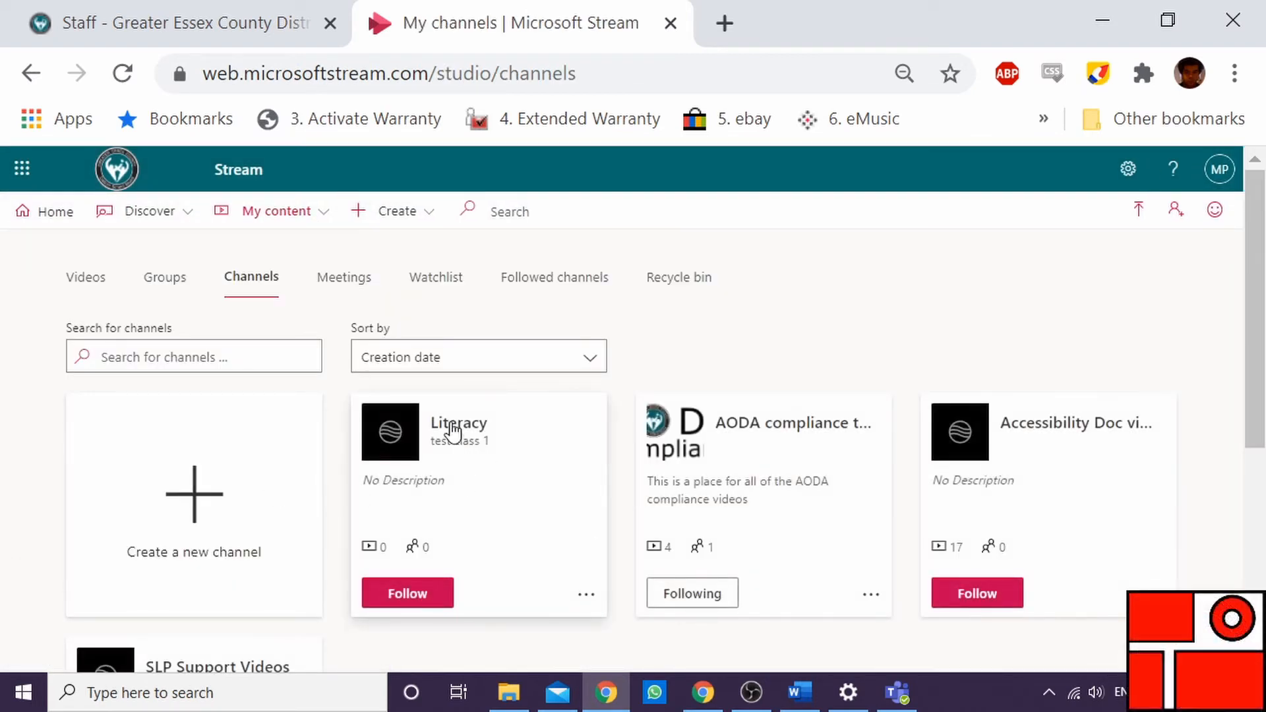
click(453, 430)
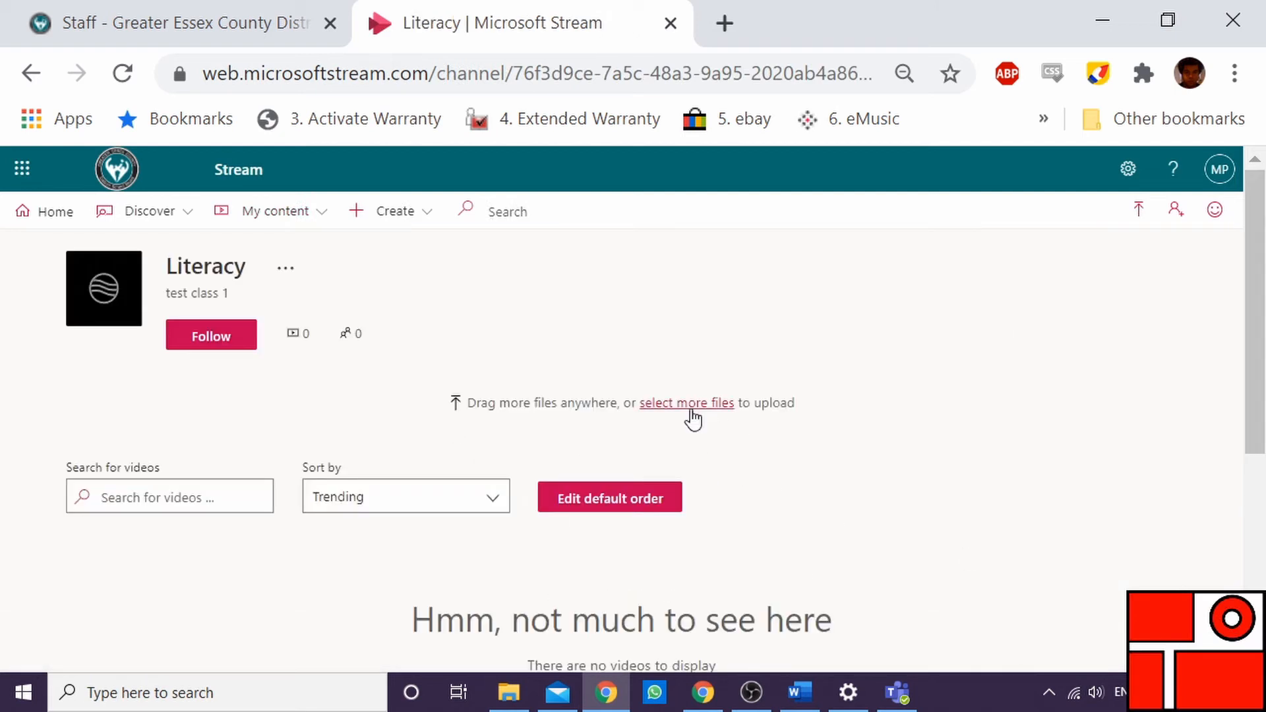
click(690, 404)
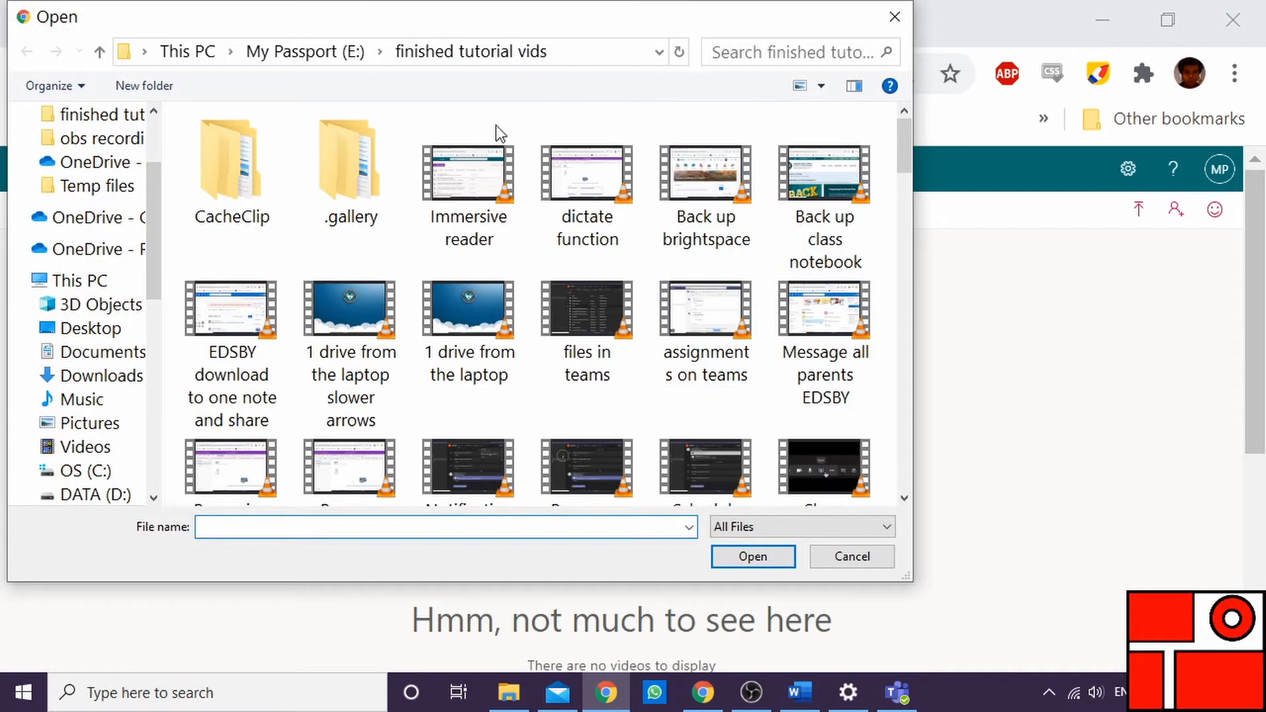
click(465, 174)
click(772, 561)
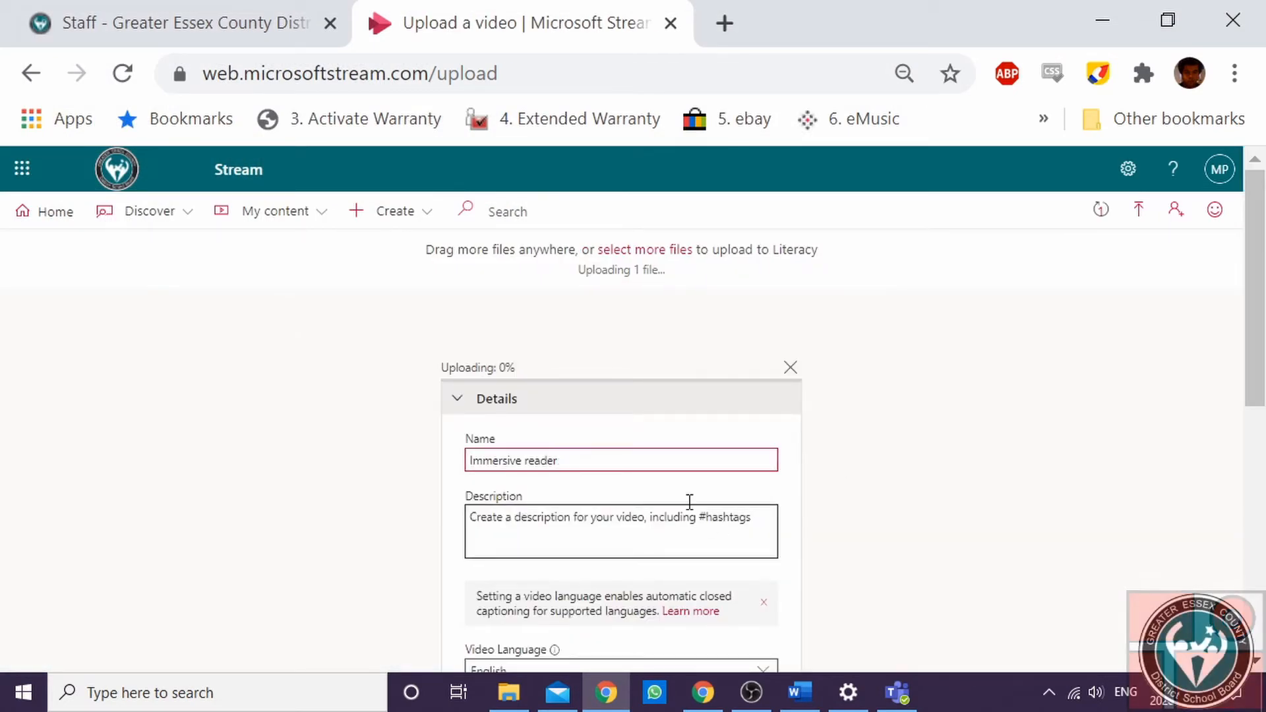
Review the video's details, permissions and options sections, then publish the video
scroll(381, 448, down, 5)
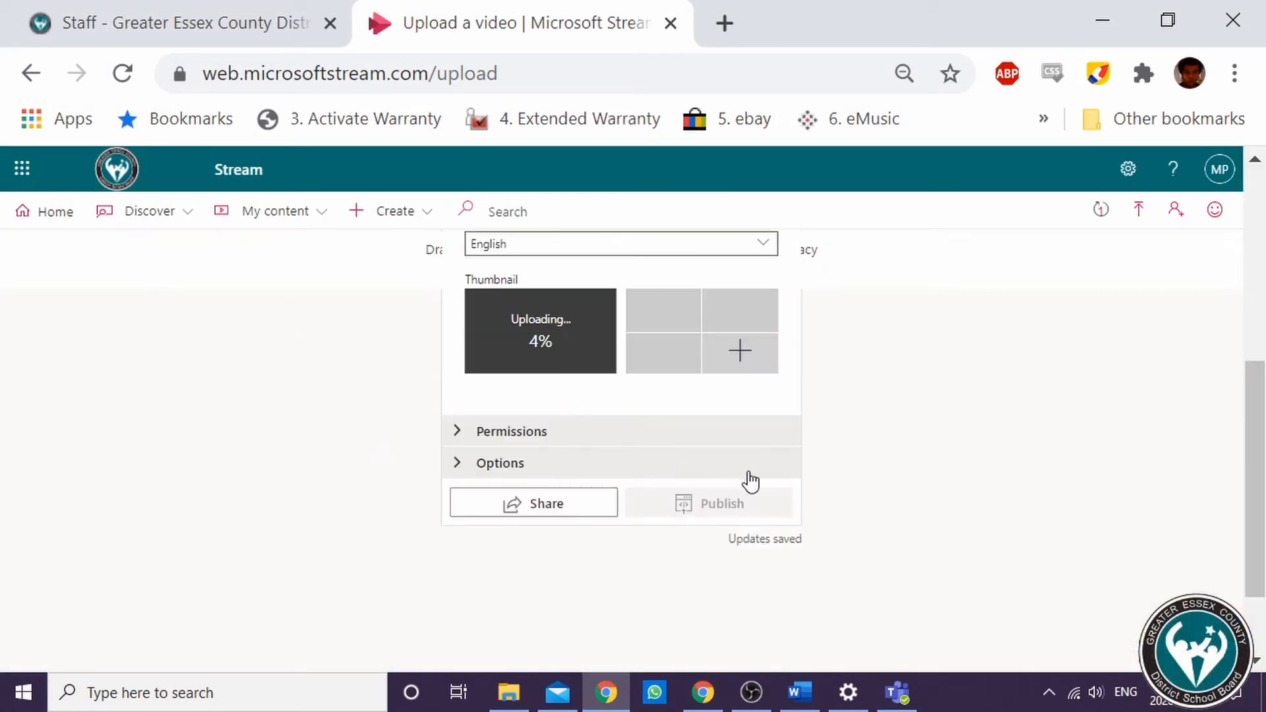
scroll(551, 415, up, 2)
click(488, 572)
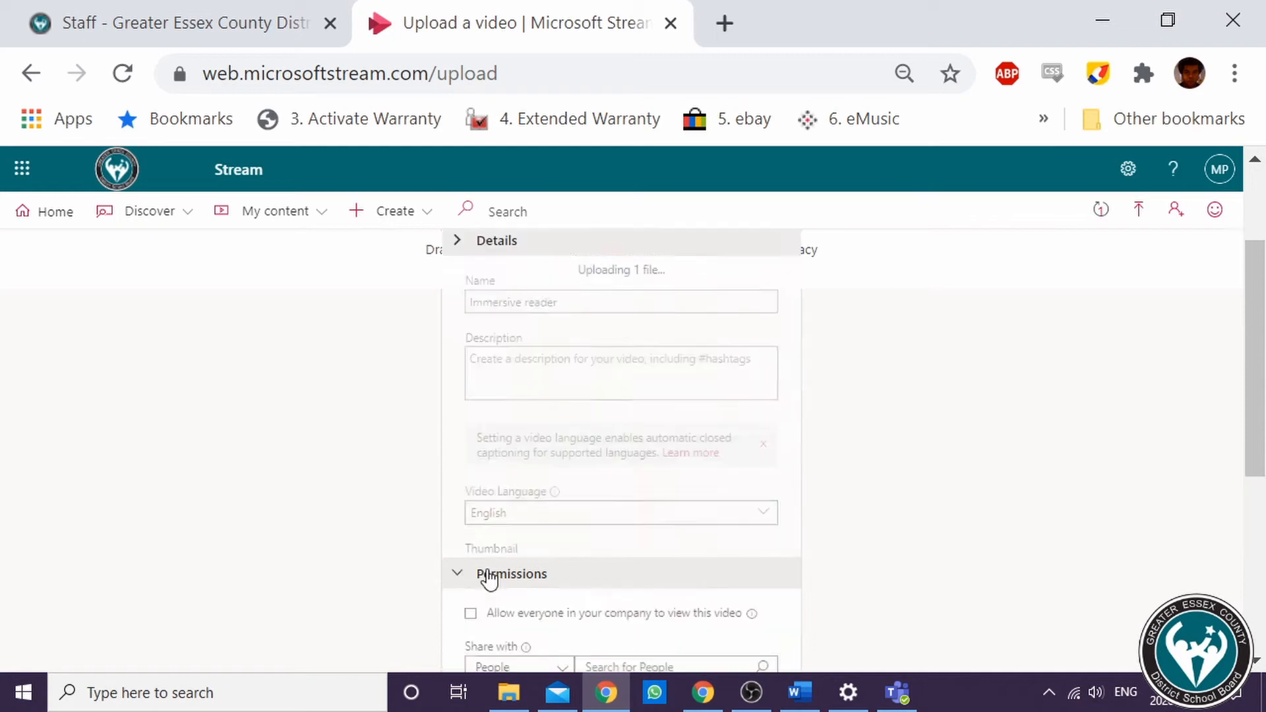
scroll(422, 523, down, 2)
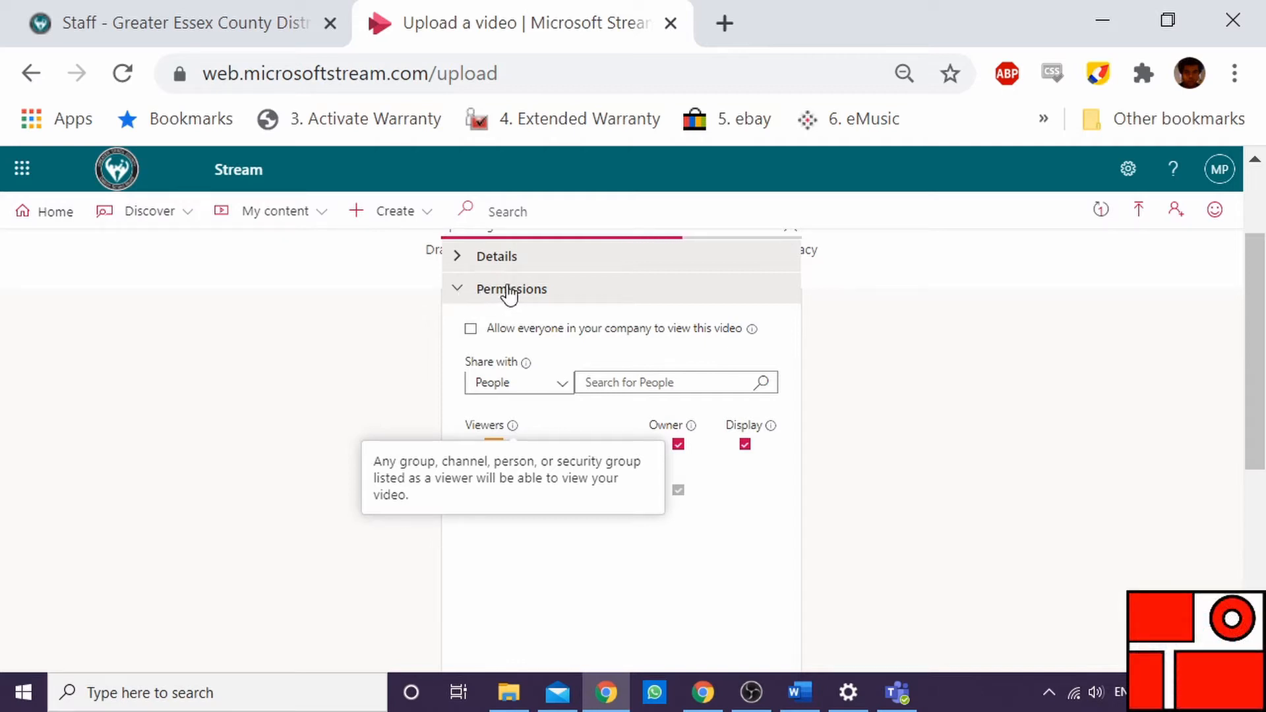
click(463, 259)
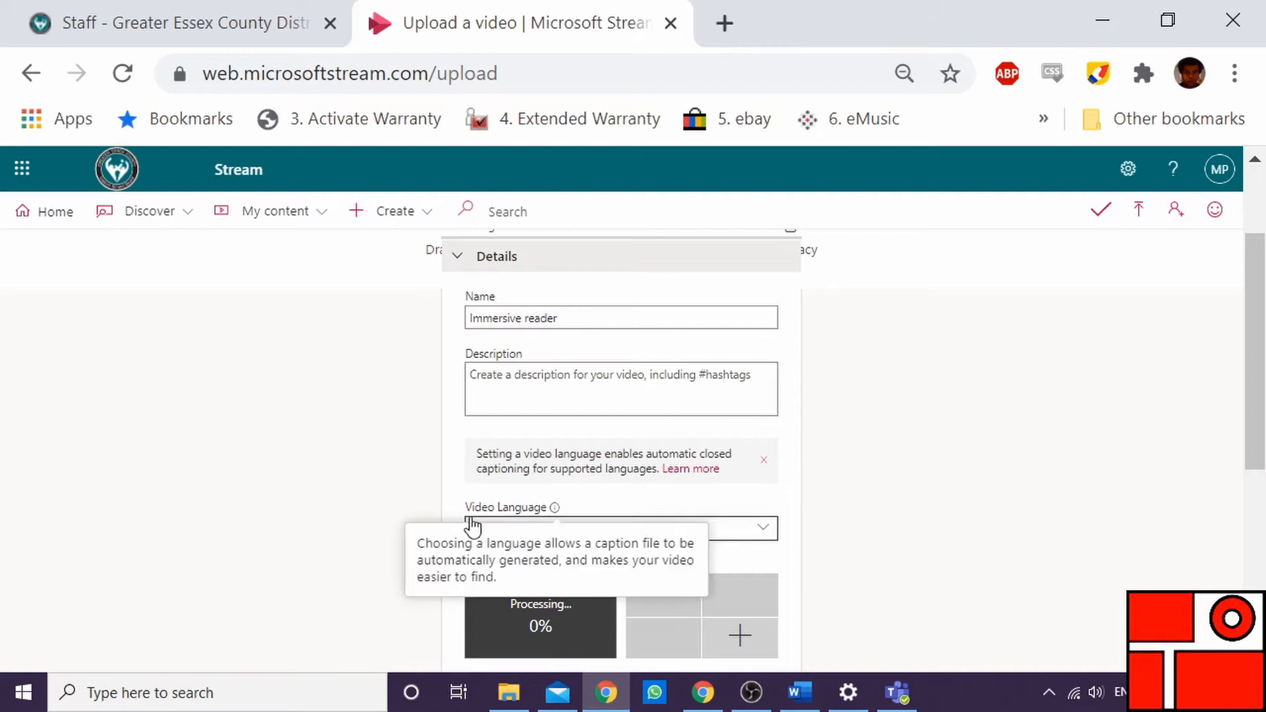
scroll(471, 525, down, 4)
click(510, 464)
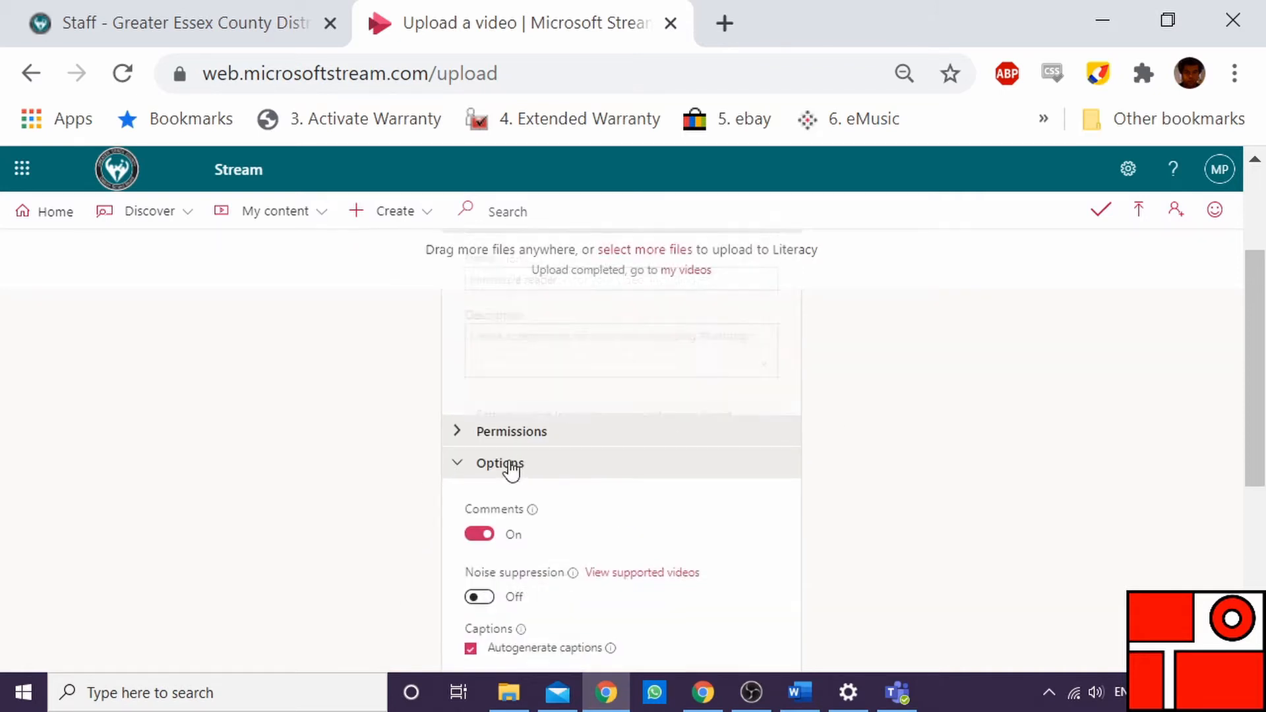
scroll(646, 521, down, 3)
scroll(605, 382, up, 1)
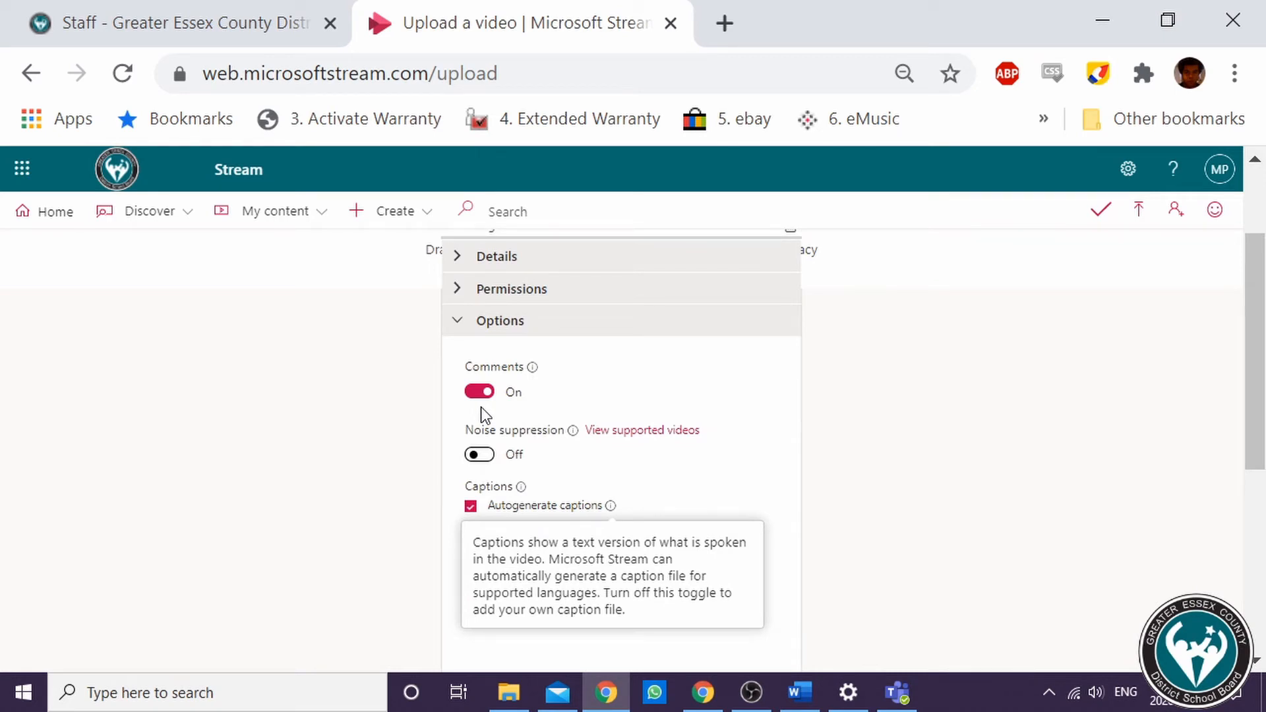
scroll(718, 435, down, 2)
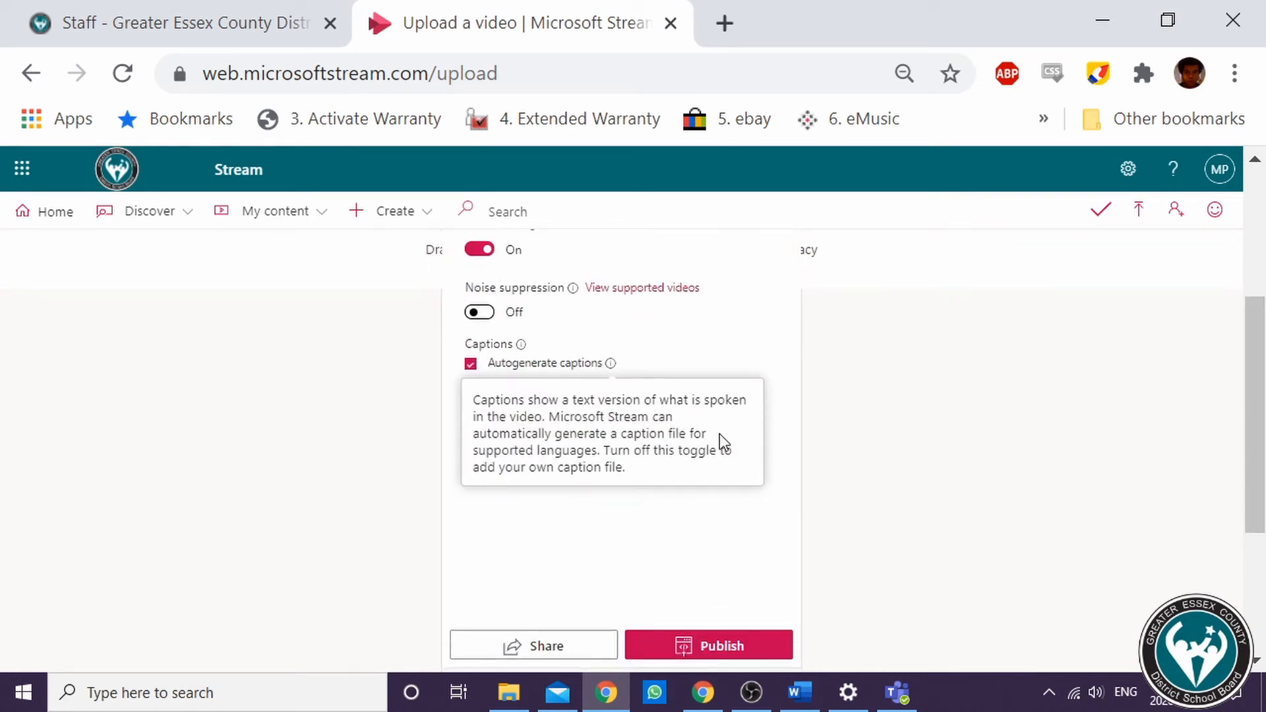
mouse_move(610, 363)
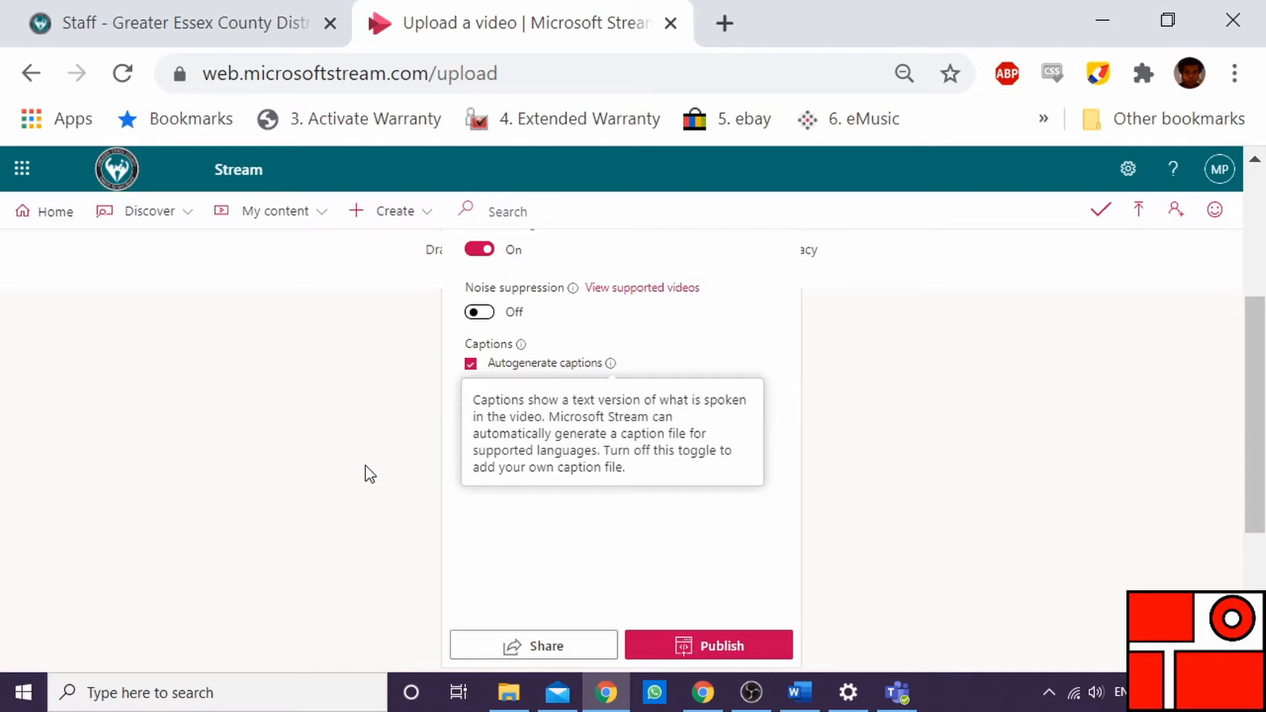
click(766, 653)
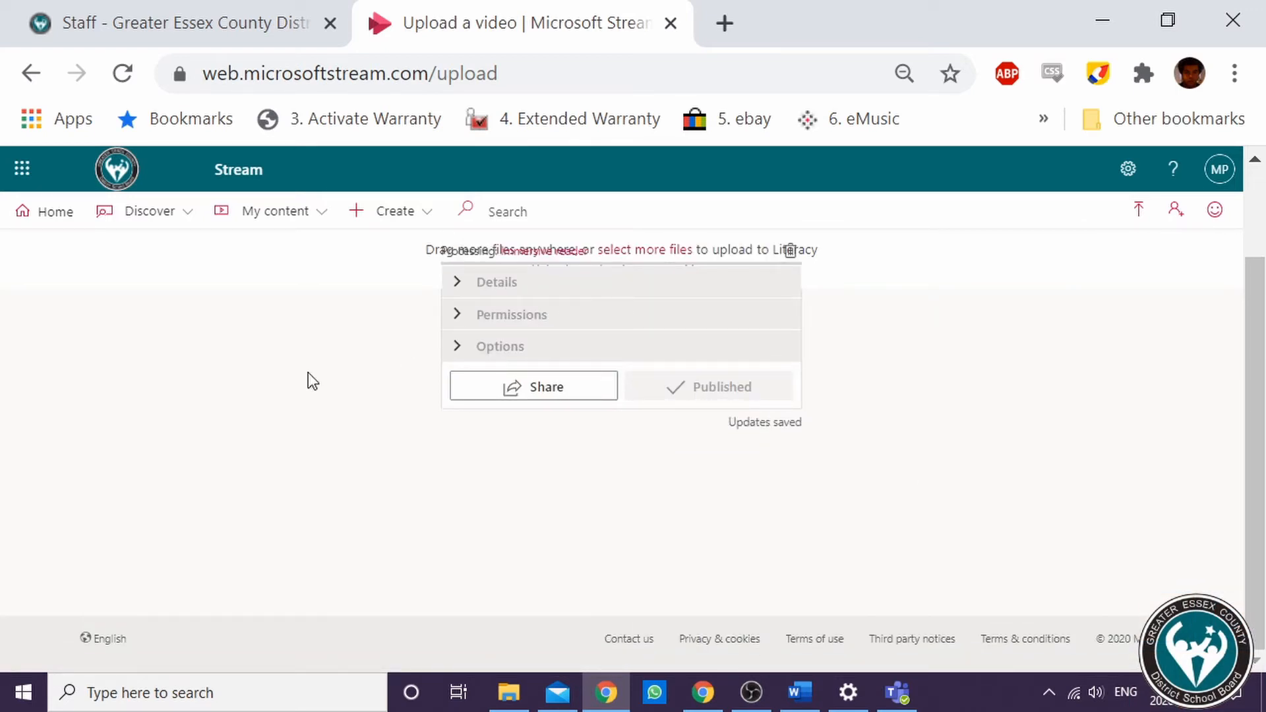
Open the Literacy channel from your channels to check the published video
click(302, 212)
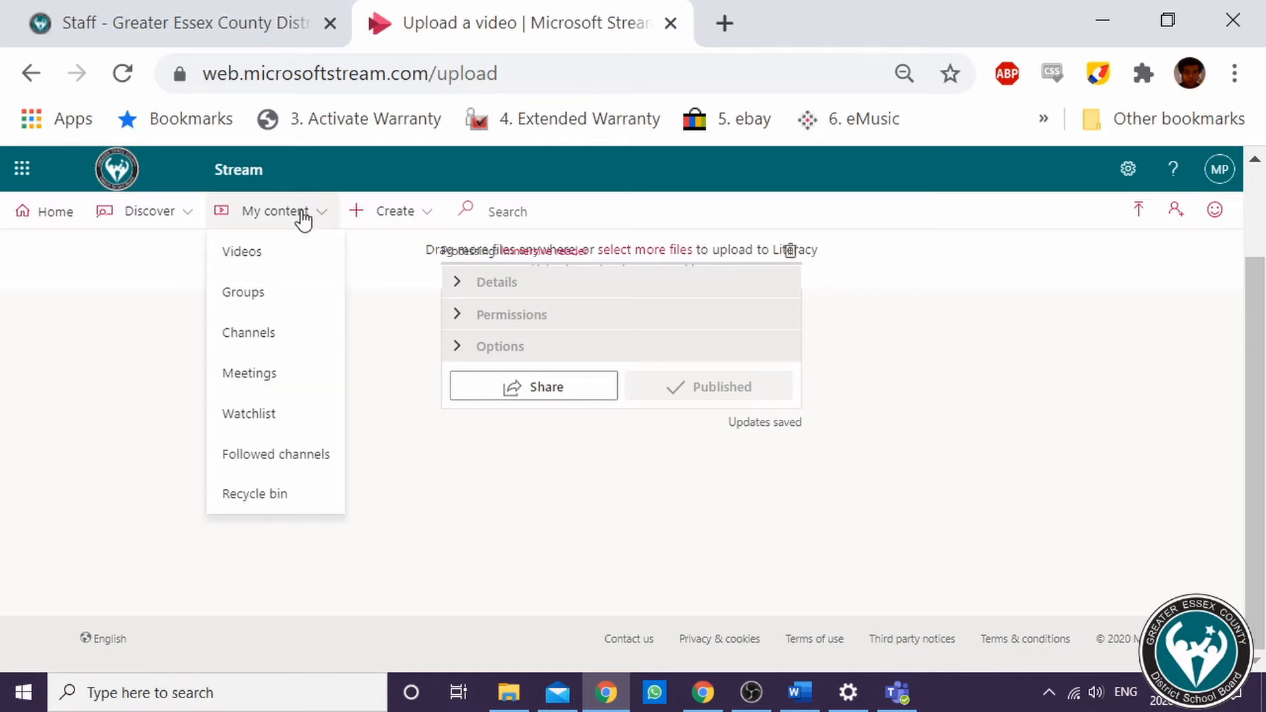
click(294, 335)
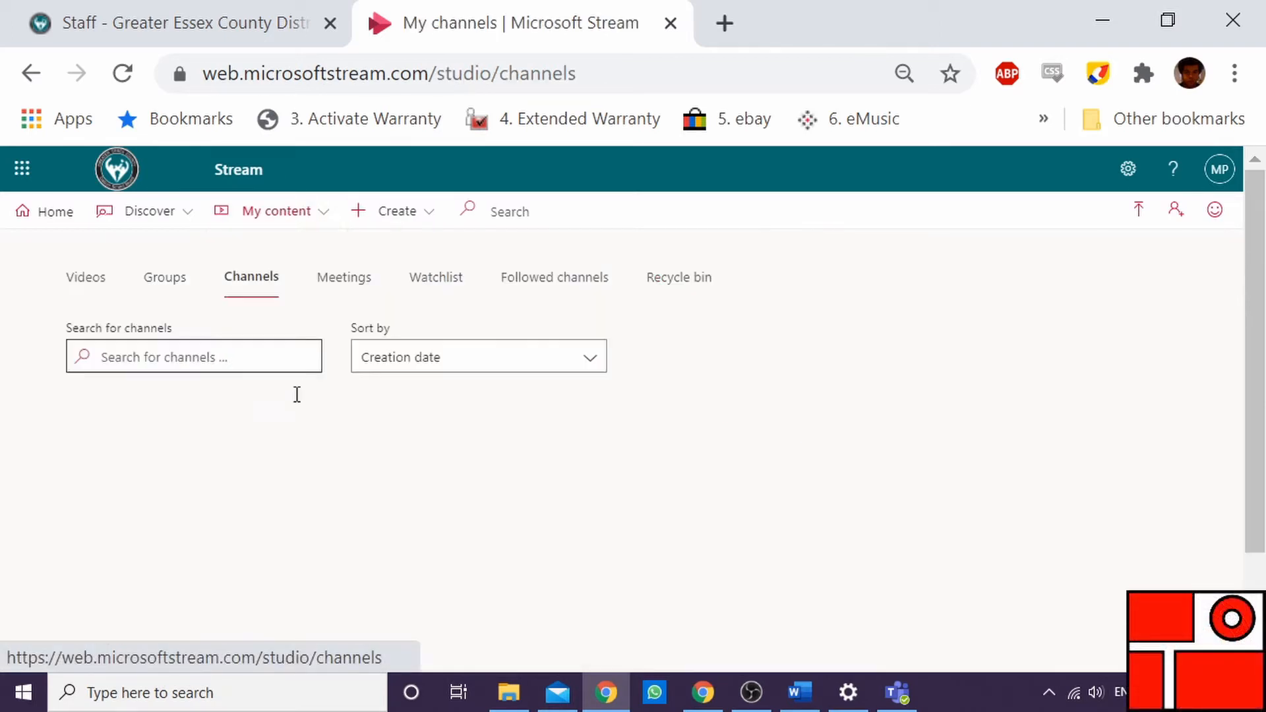
click(445, 436)
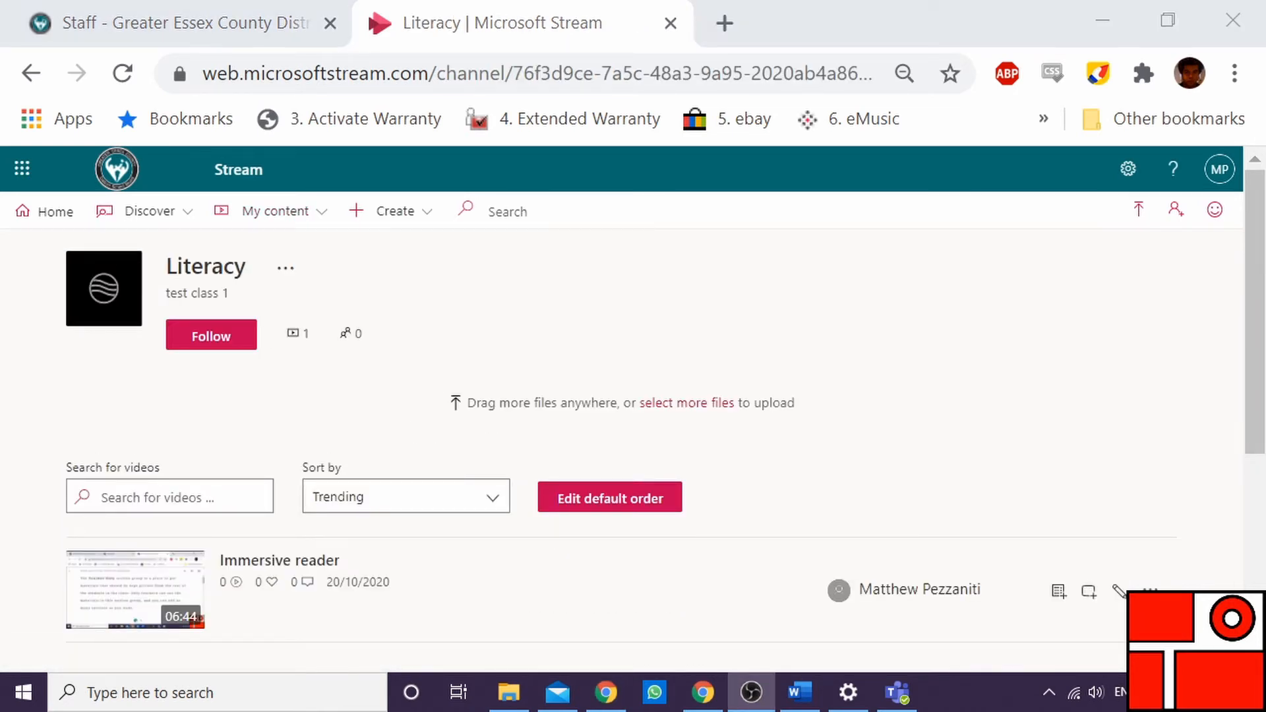
scroll(277, 404, down, 2)
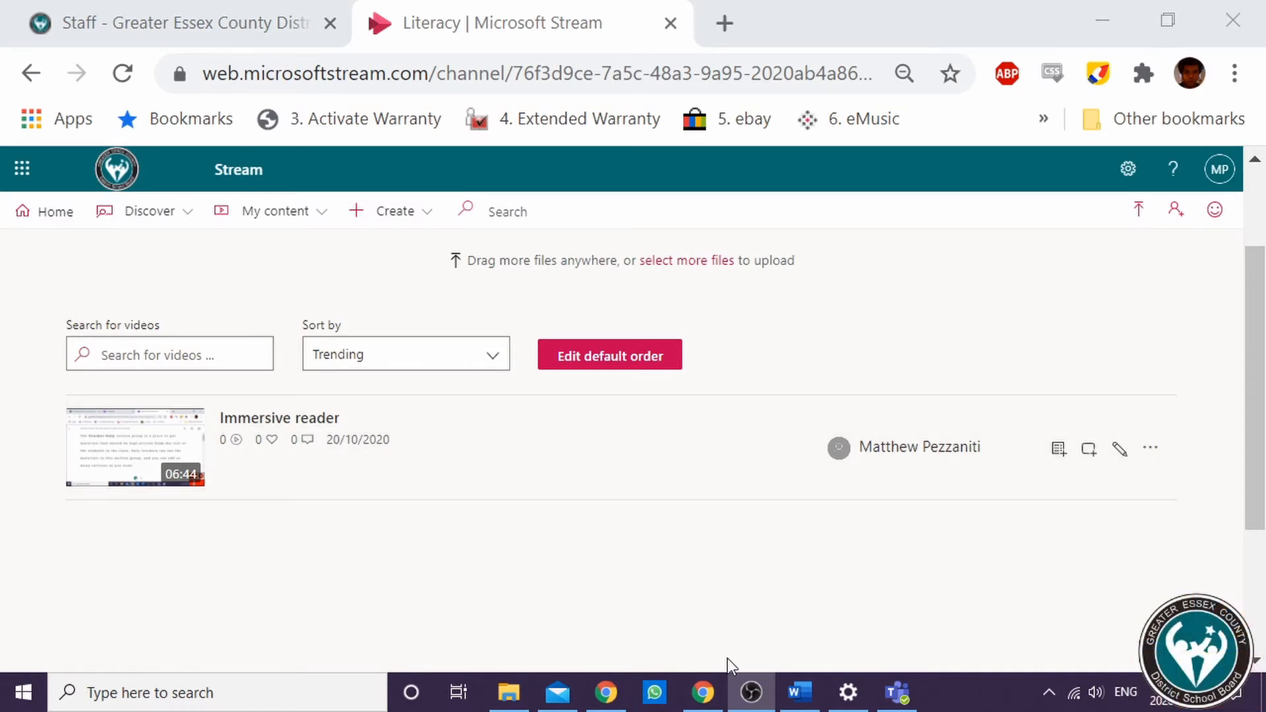
Switch to Microsoft Teams
click(896, 691)
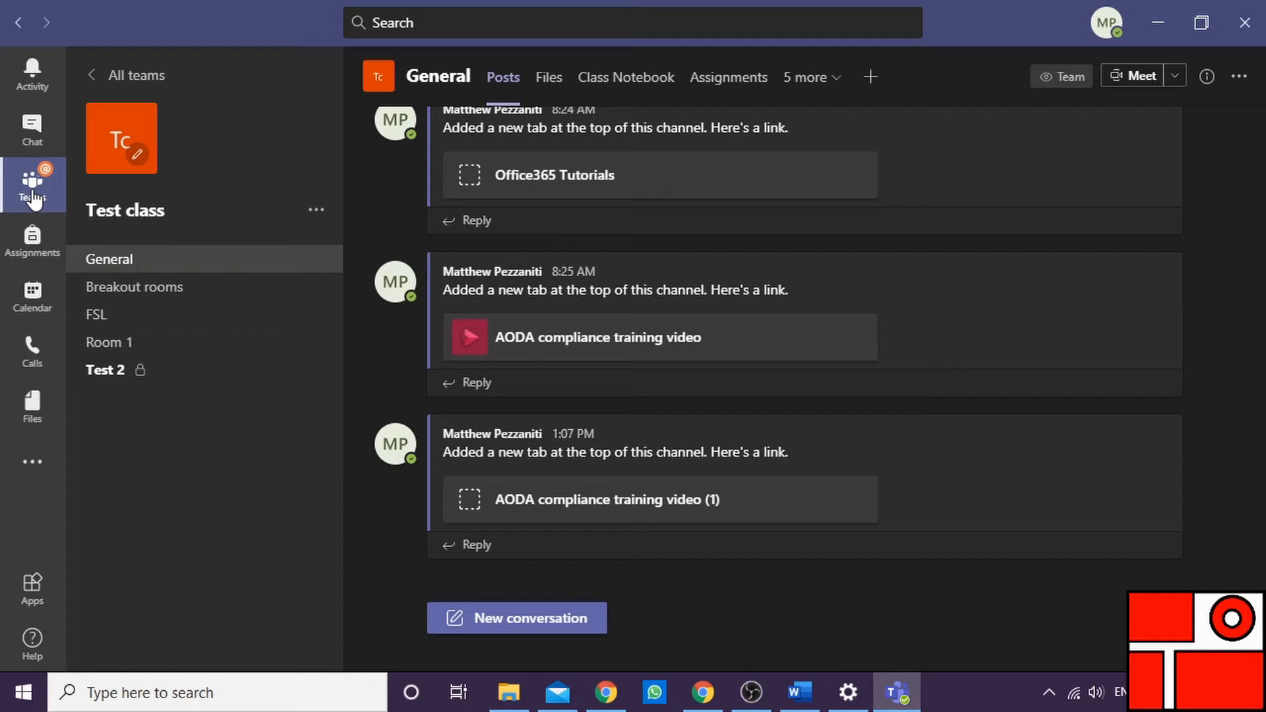
Add a Stream tab to the Test class team's General channel, linked to the Literacy channel
click(881, 85)
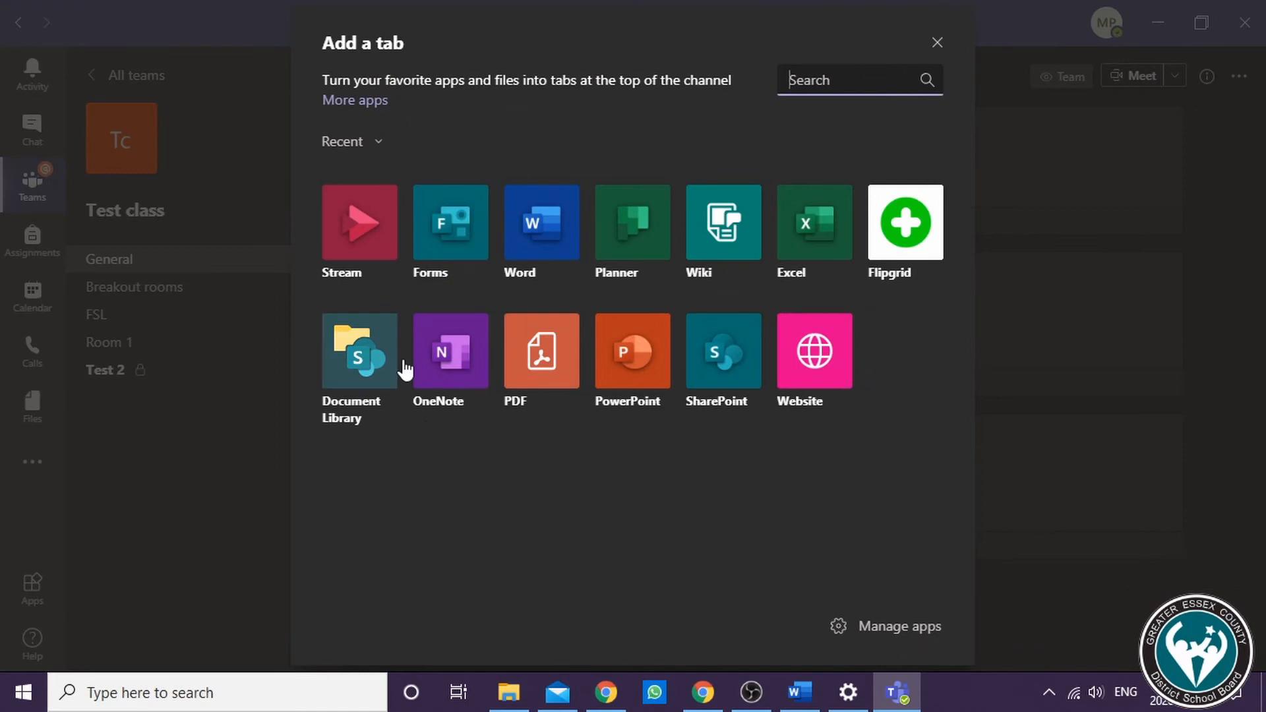
click(349, 249)
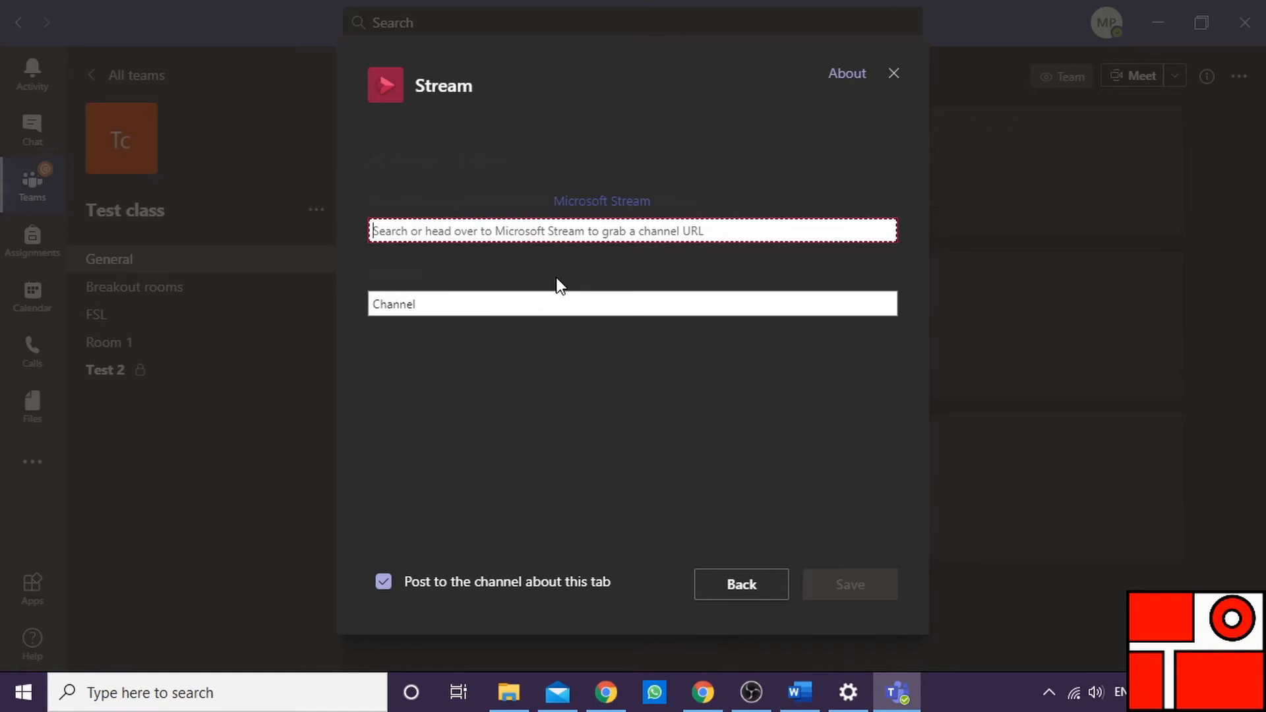
text(literacy)
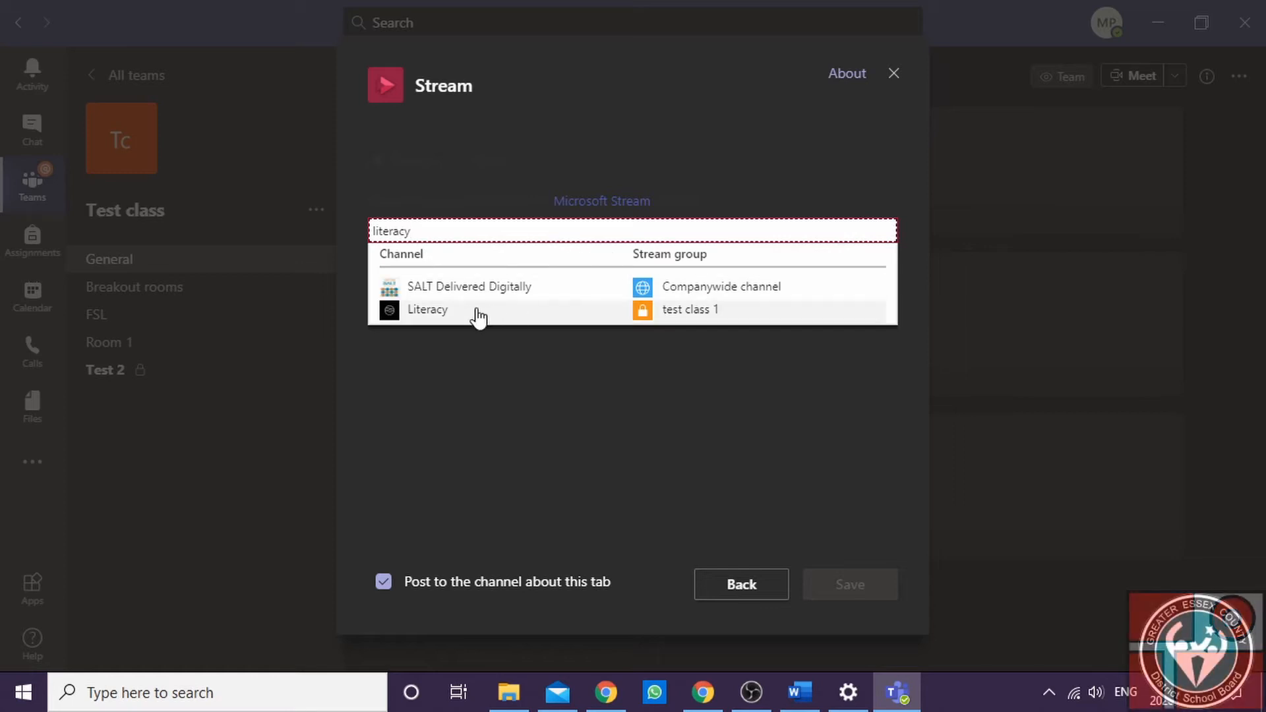
click(438, 315)
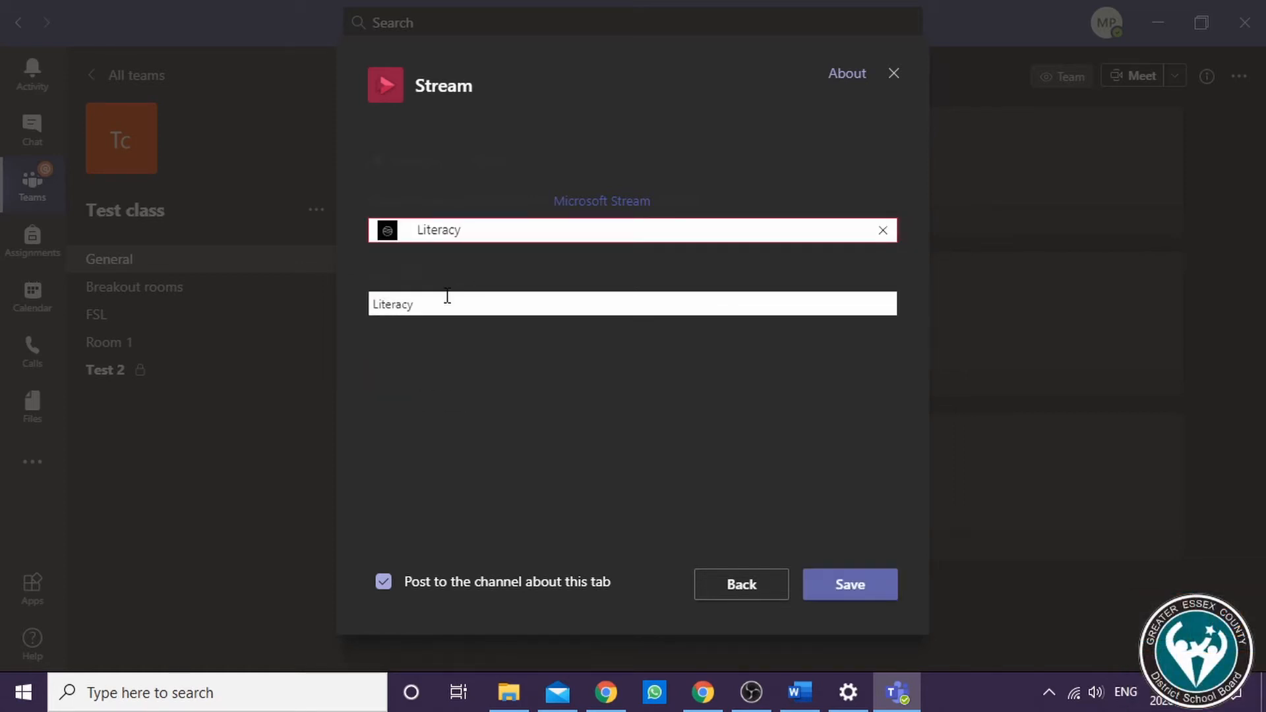
click(852, 595)
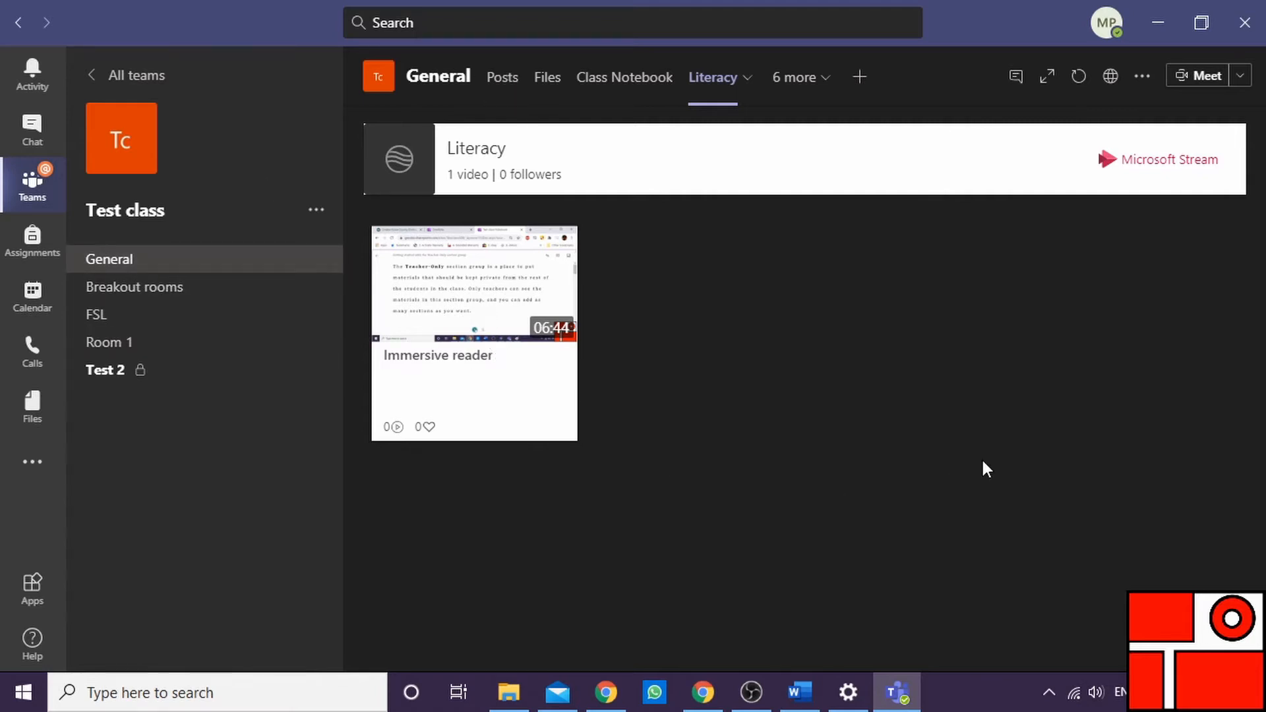
Return to the General channel's posts and open the new Literacy tab from the overflow tab list
click(131, 260)
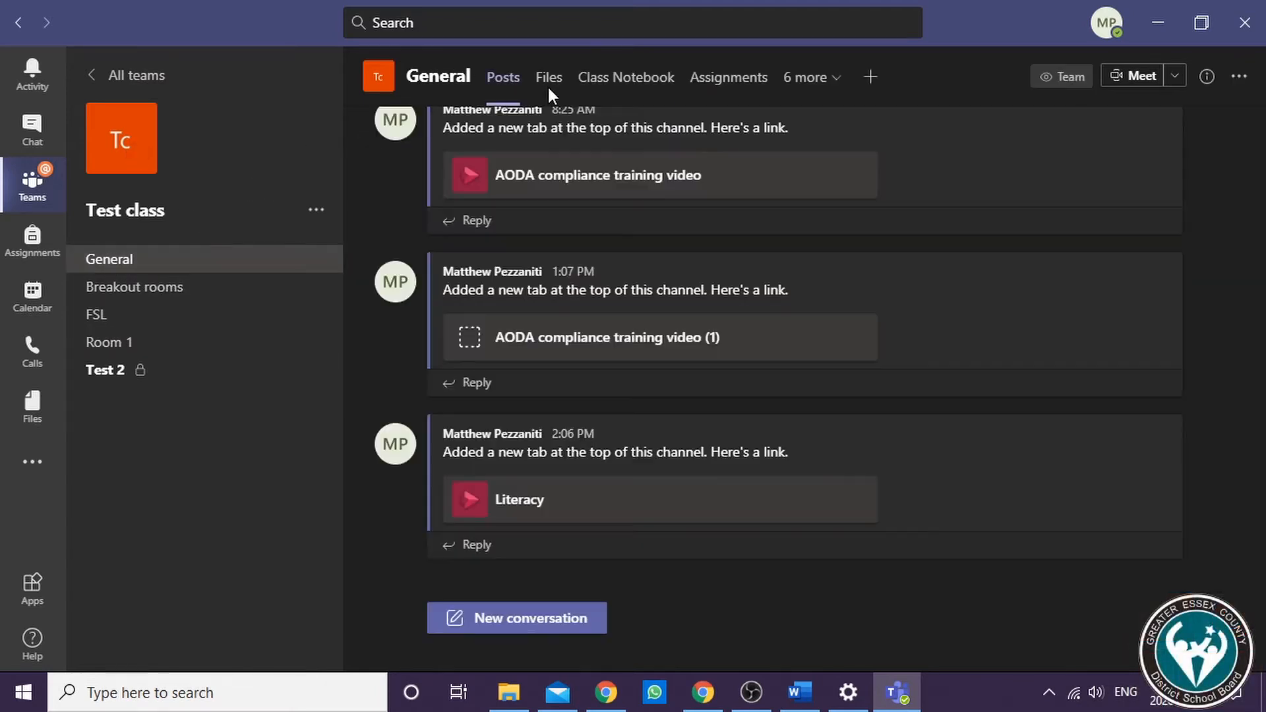
click(836, 78)
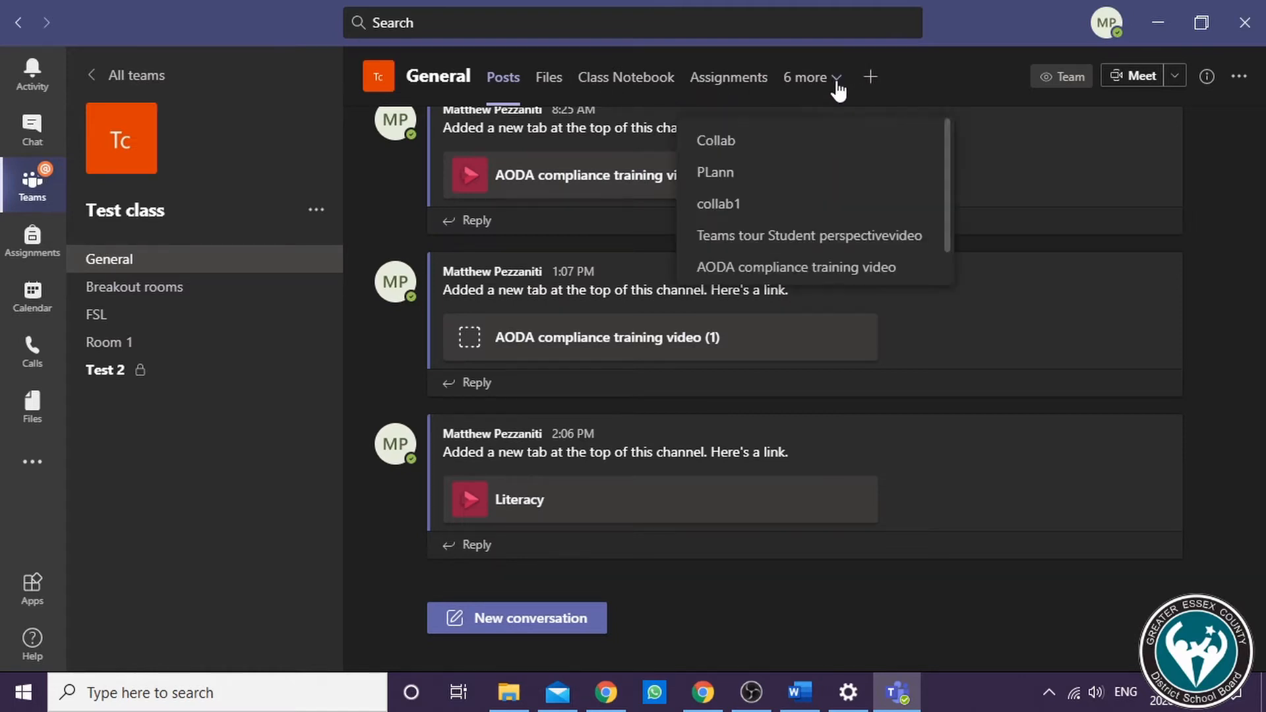
scroll(752, 212, down, 1)
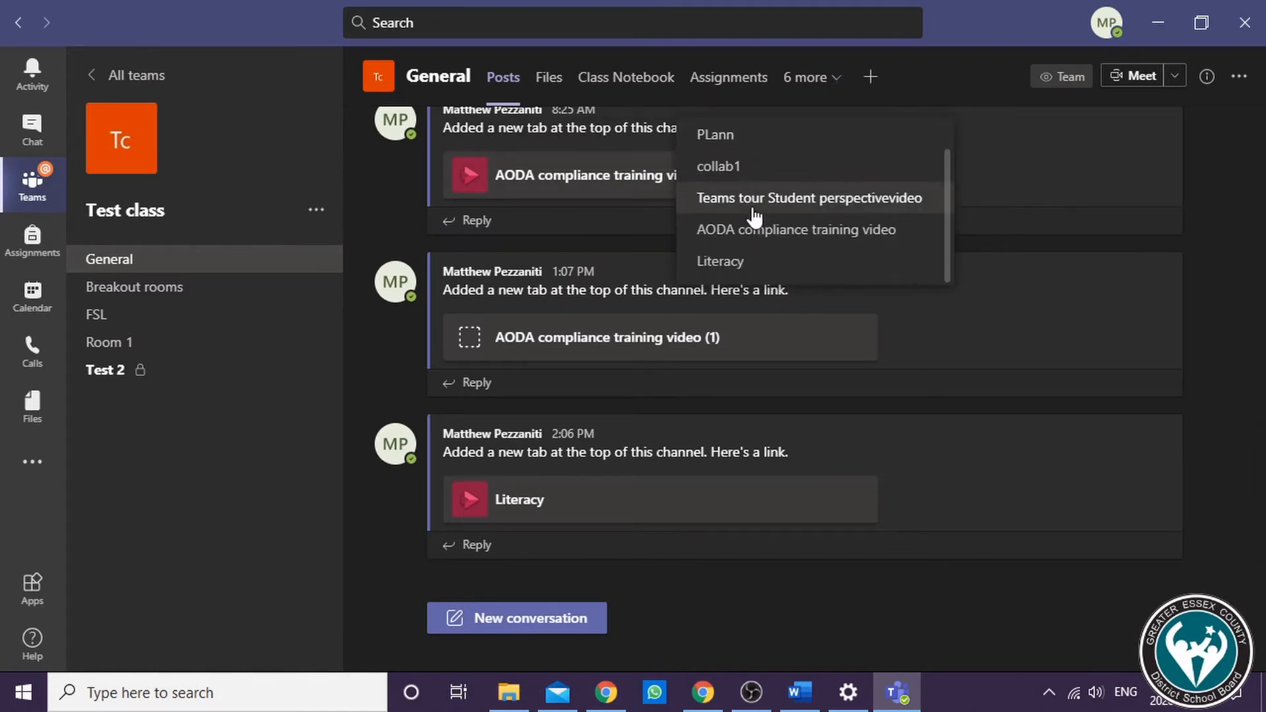
click(728, 263)
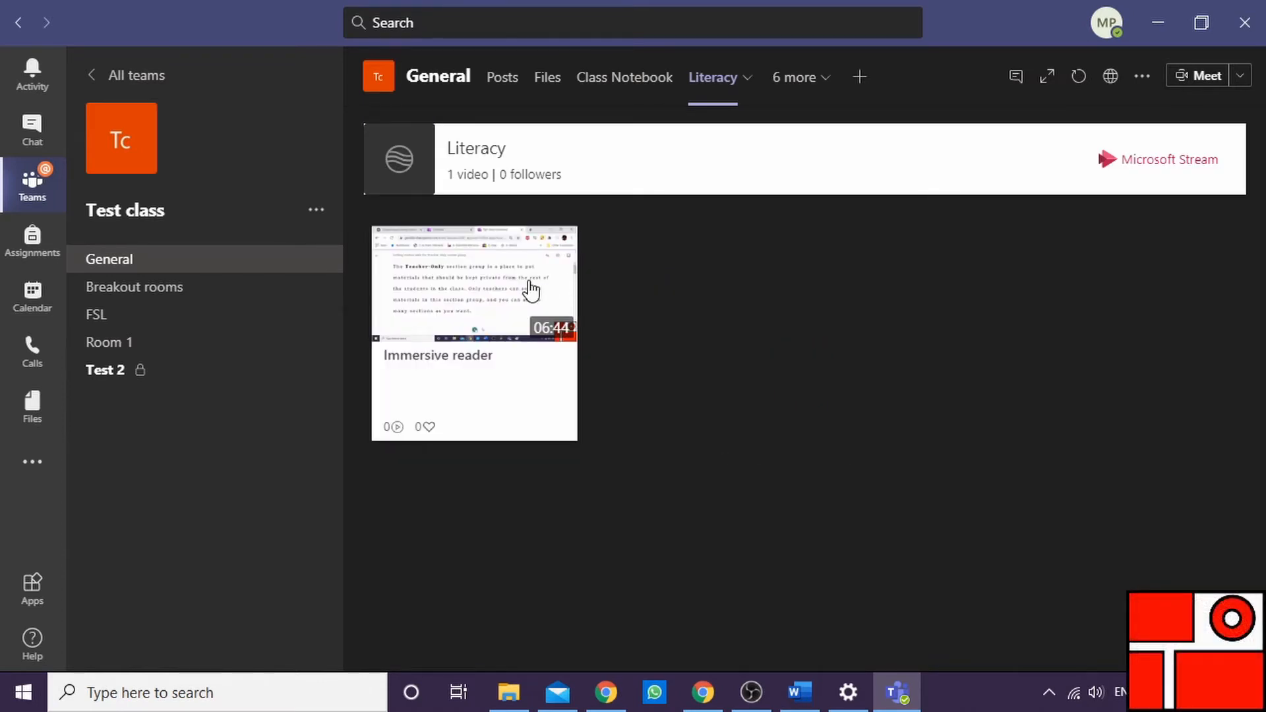
Play the Immersive reader video in the Literacy tab and open its Stream page in the browser
click(531, 290)
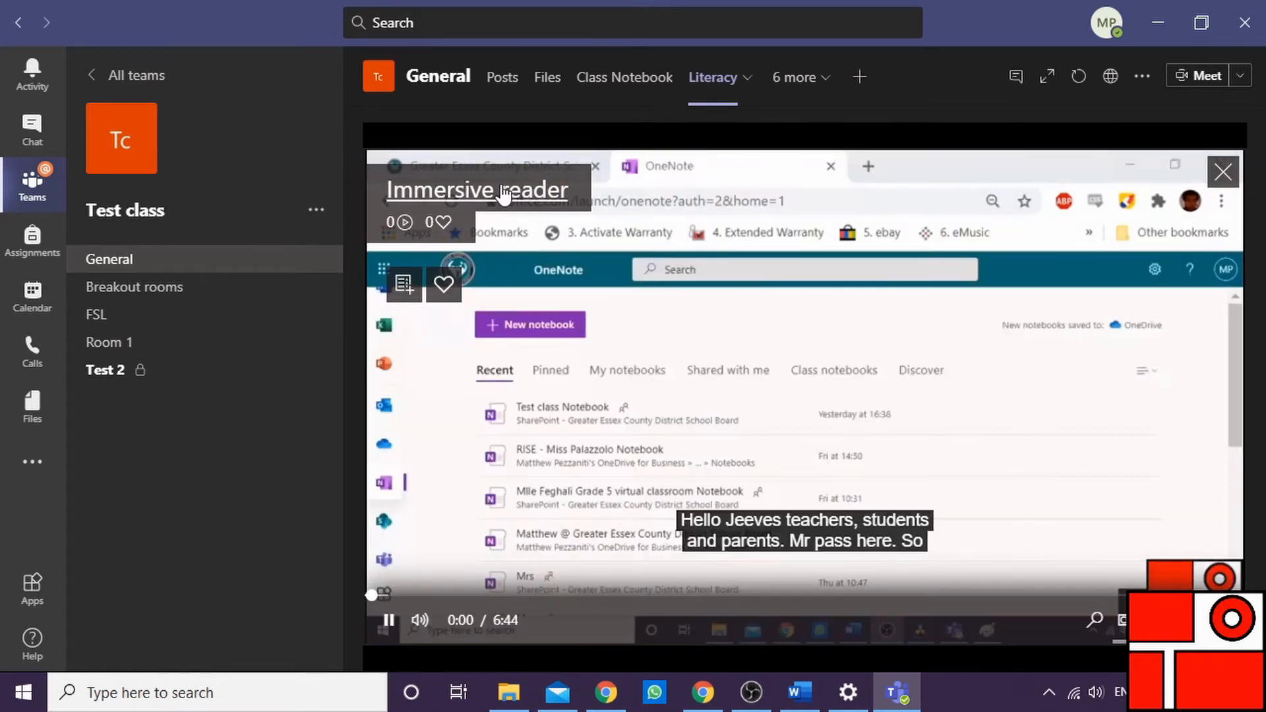
click(504, 193)
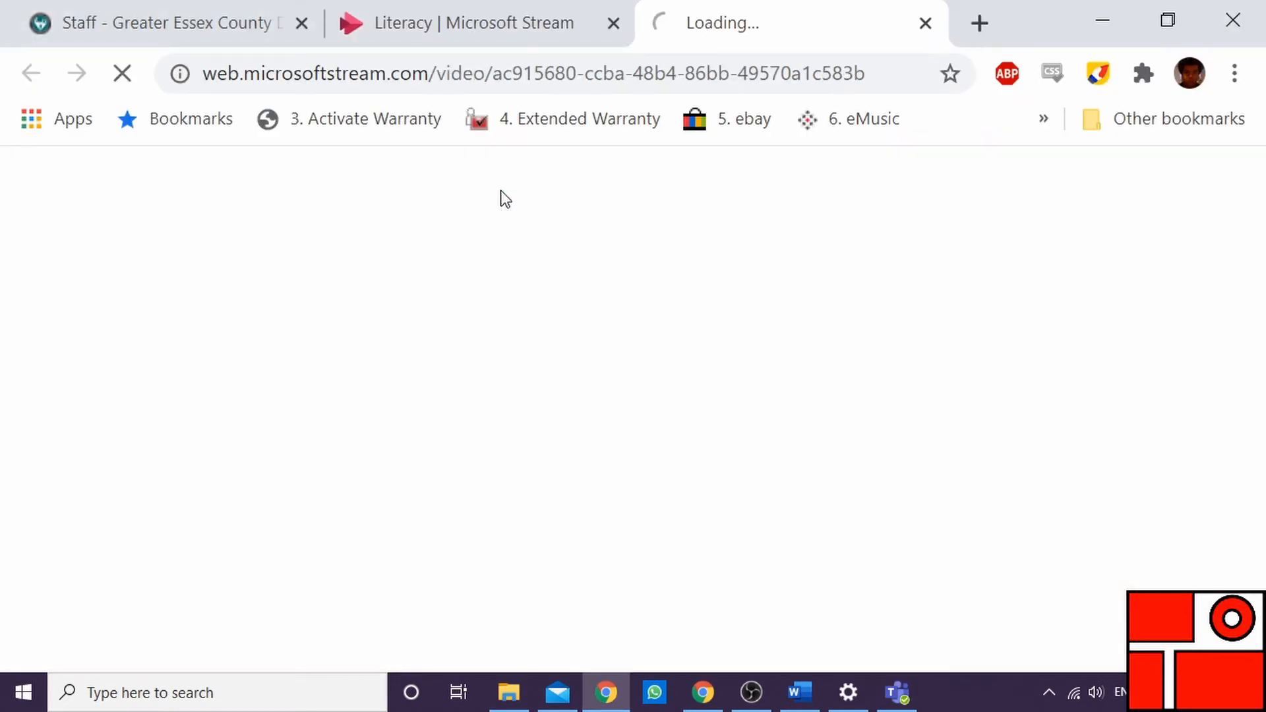
click(899, 685)
click(388, 621)
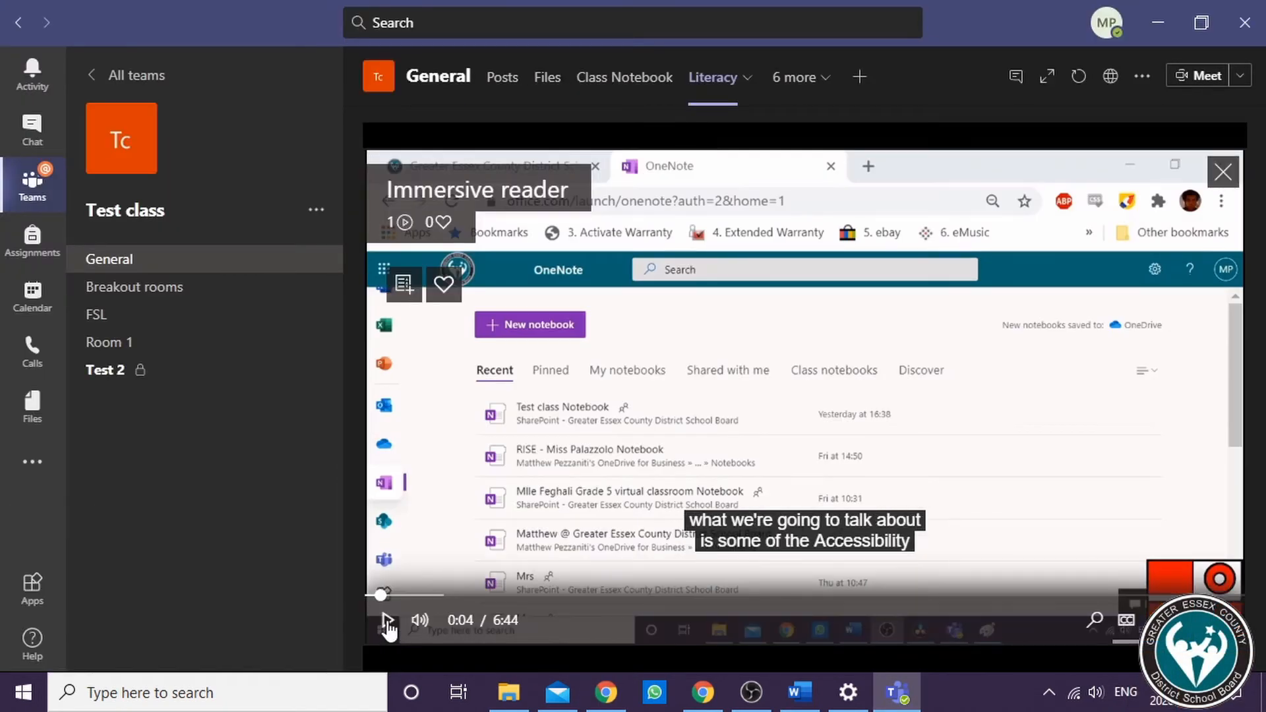
click(628, 700)
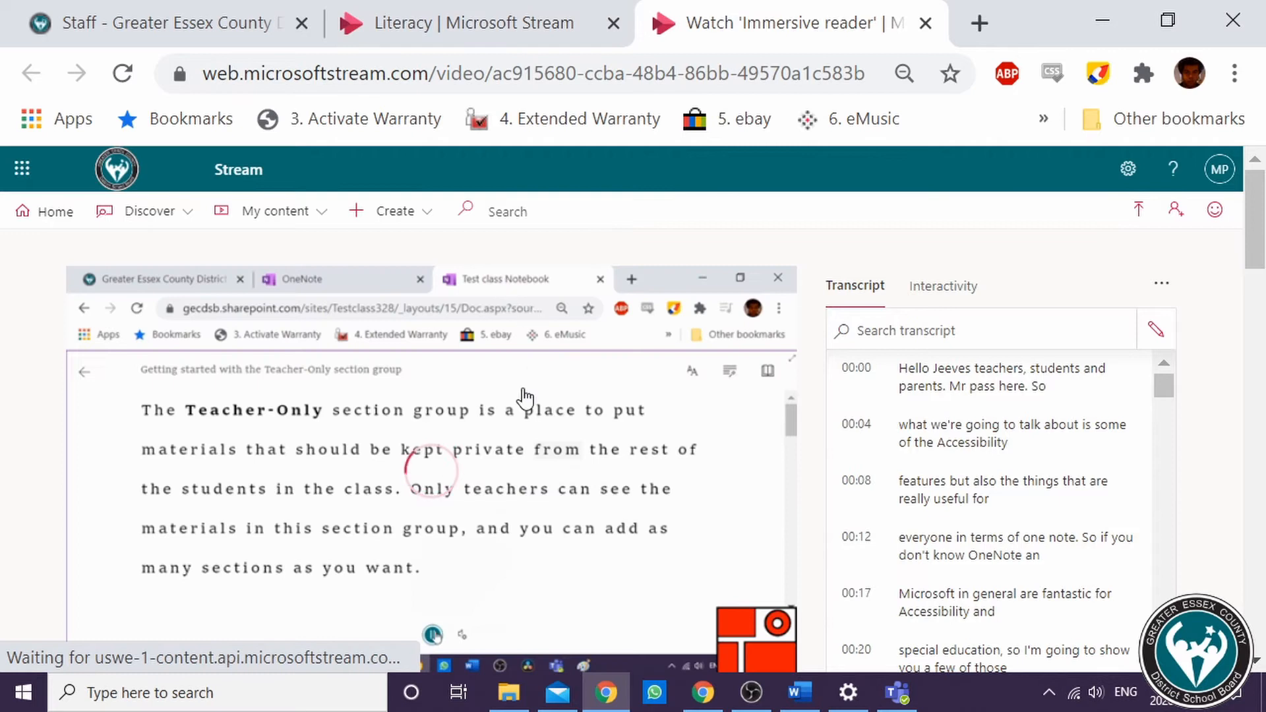
Search the video's transcript for verbs, jump to the 04:29 result, and restart playback from the beginning
scroll(395, 491, down, 2)
scroll(512, 416, up, 2)
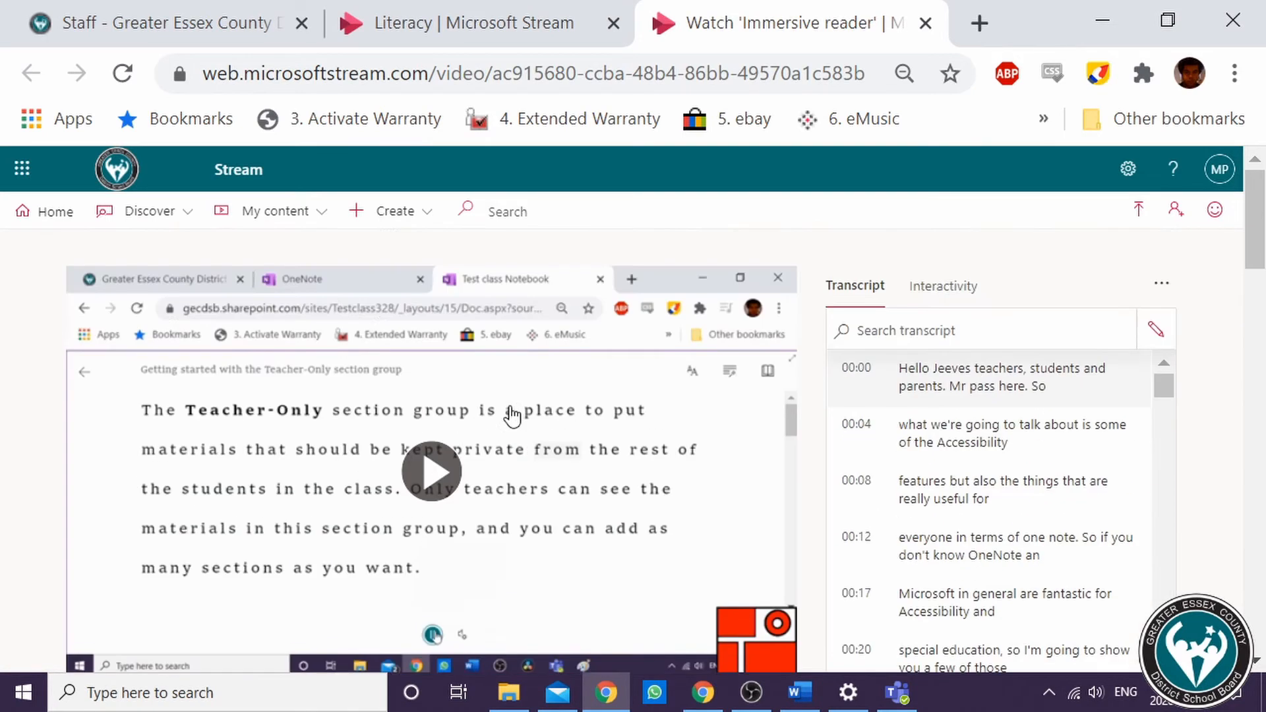
click(959, 332)
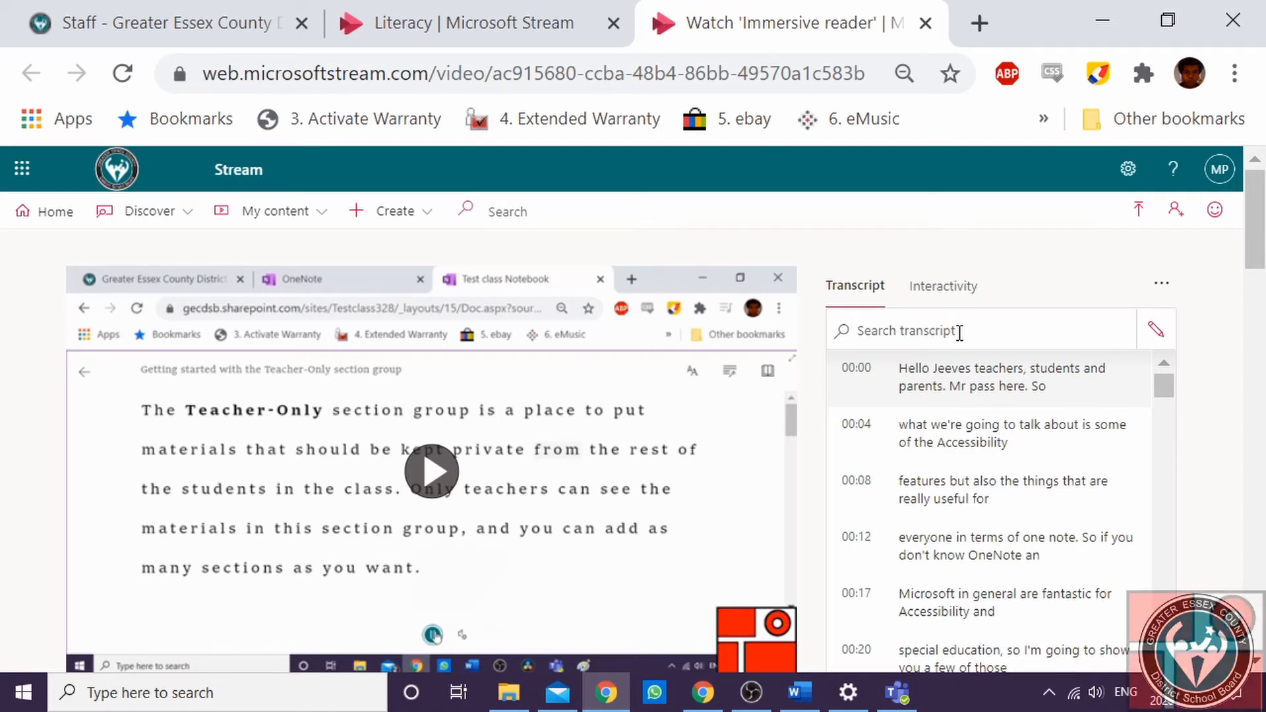
text(verbs)
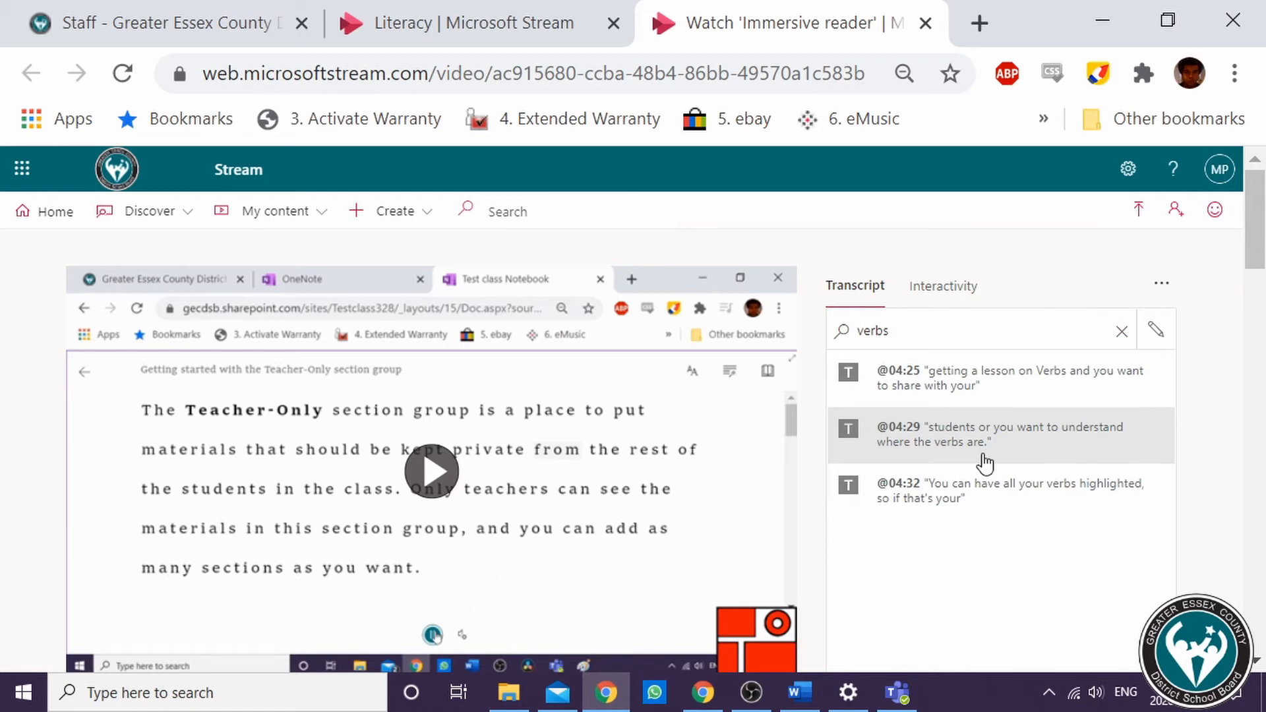
click(943, 444)
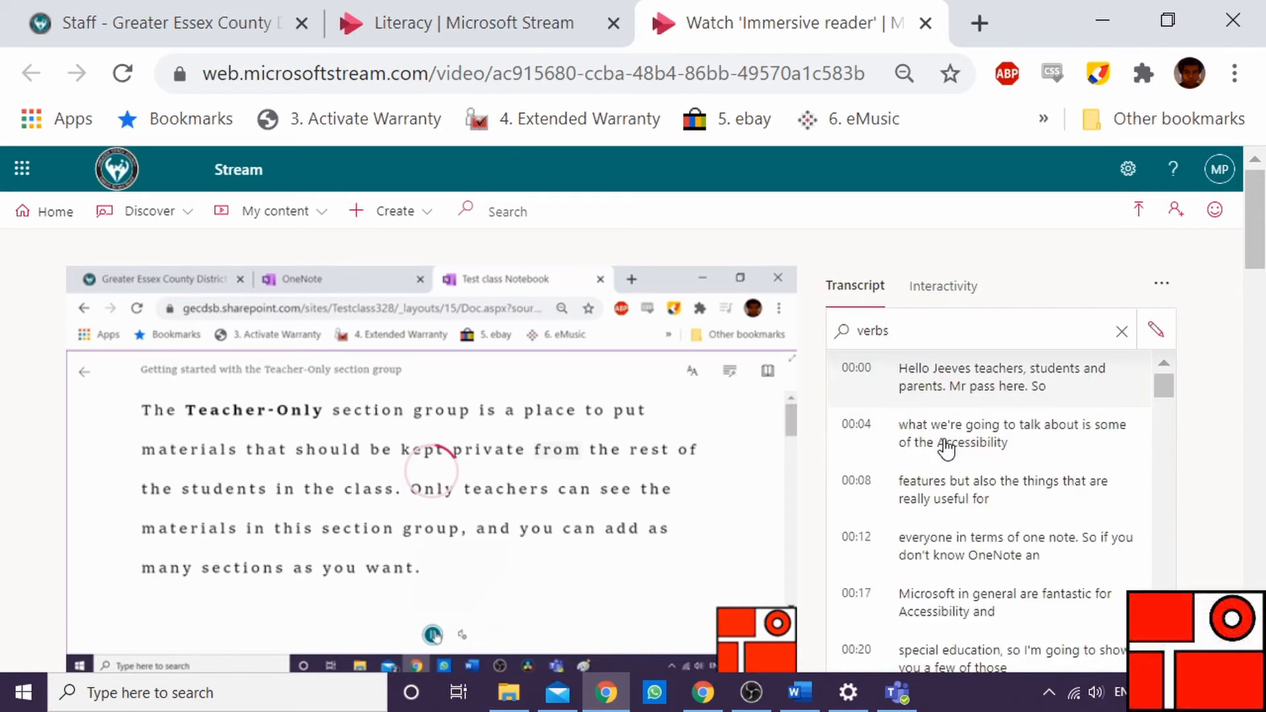
click(488, 522)
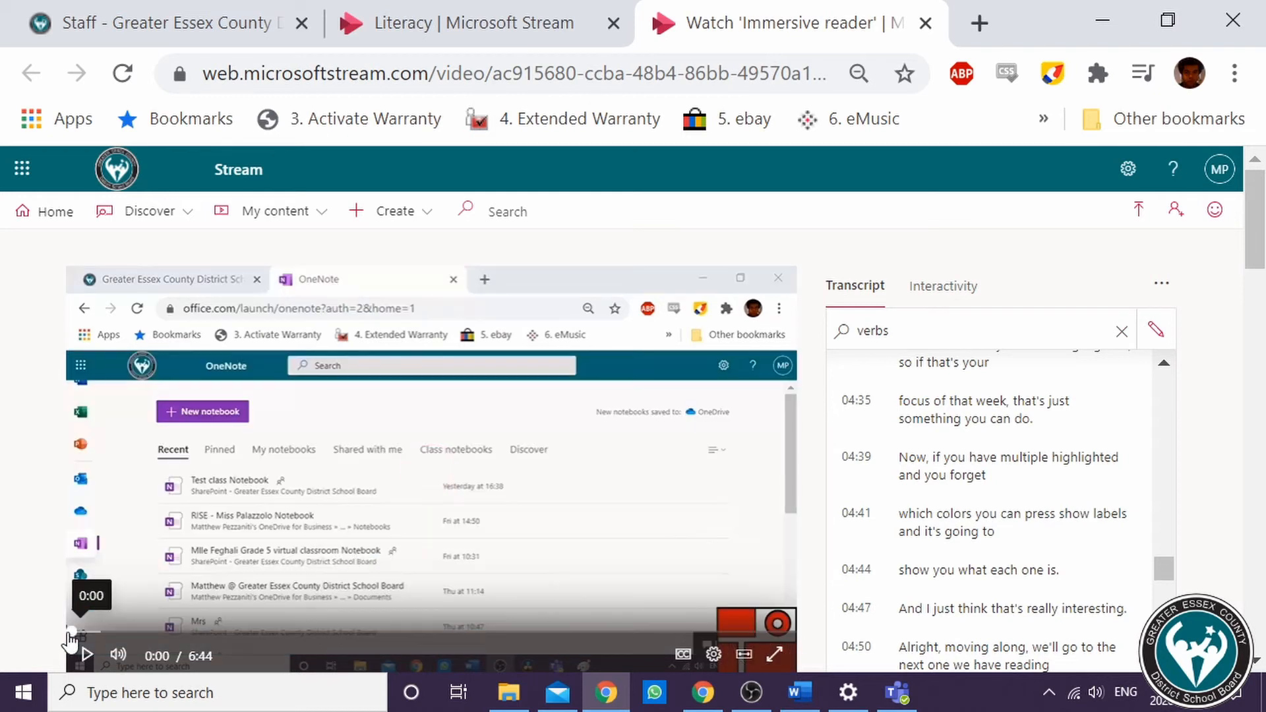
click(73, 631)
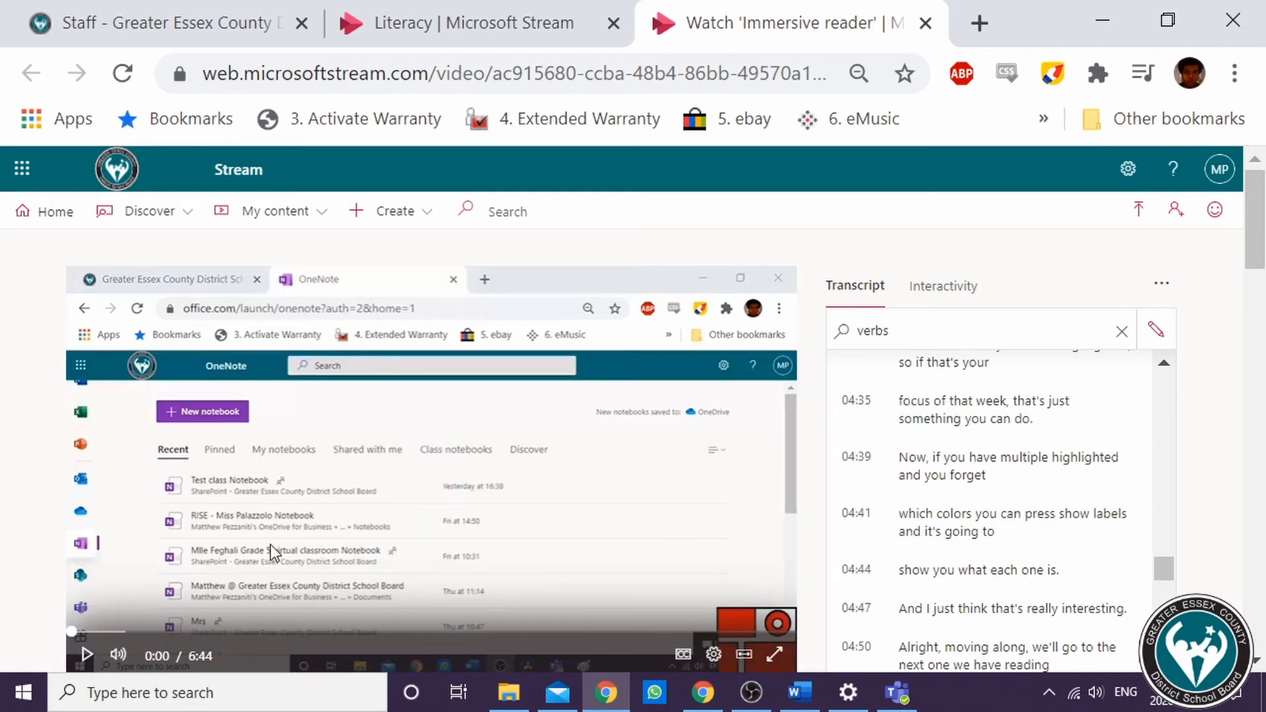
Start adding a form at 1:02 on the video's timeline from the Interactivity pane
click(965, 287)
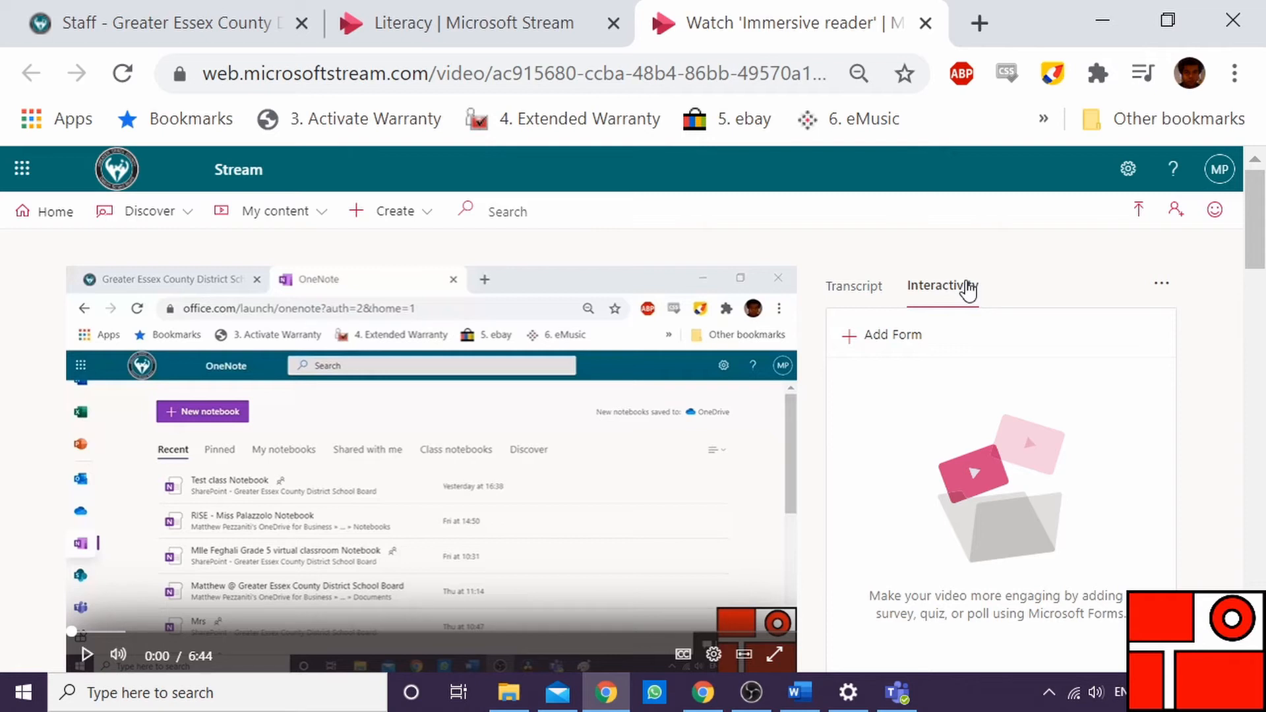
click(184, 633)
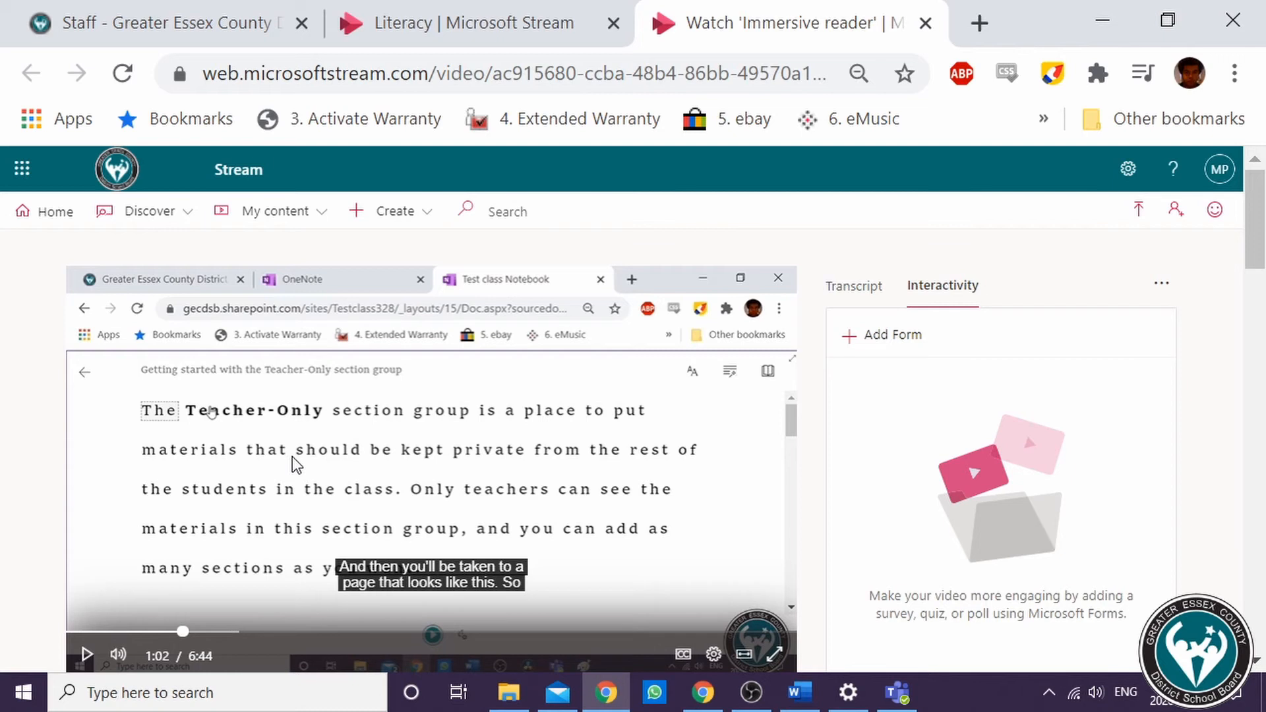
key(ctrl)
click(855, 337)
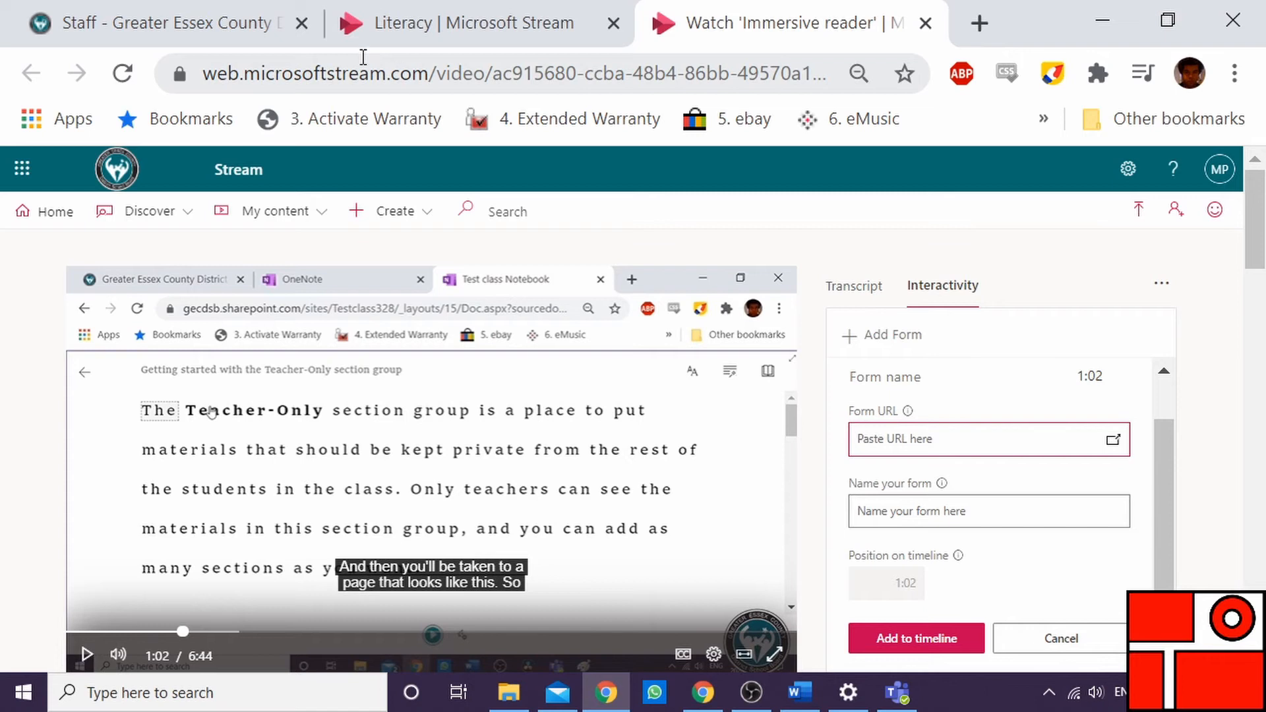
Open Microsoft Forms in a new tab from the Office 365 home page
click(241, 41)
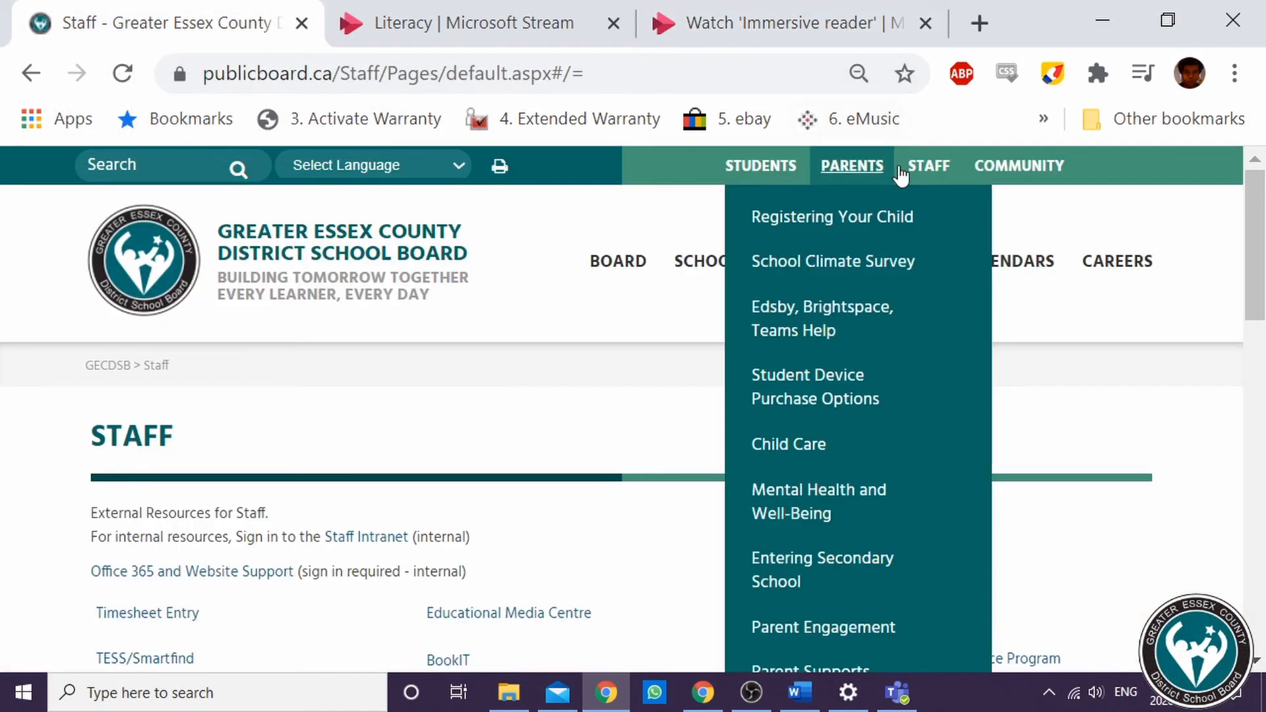
mouse_move(945, 184)
click(892, 351)
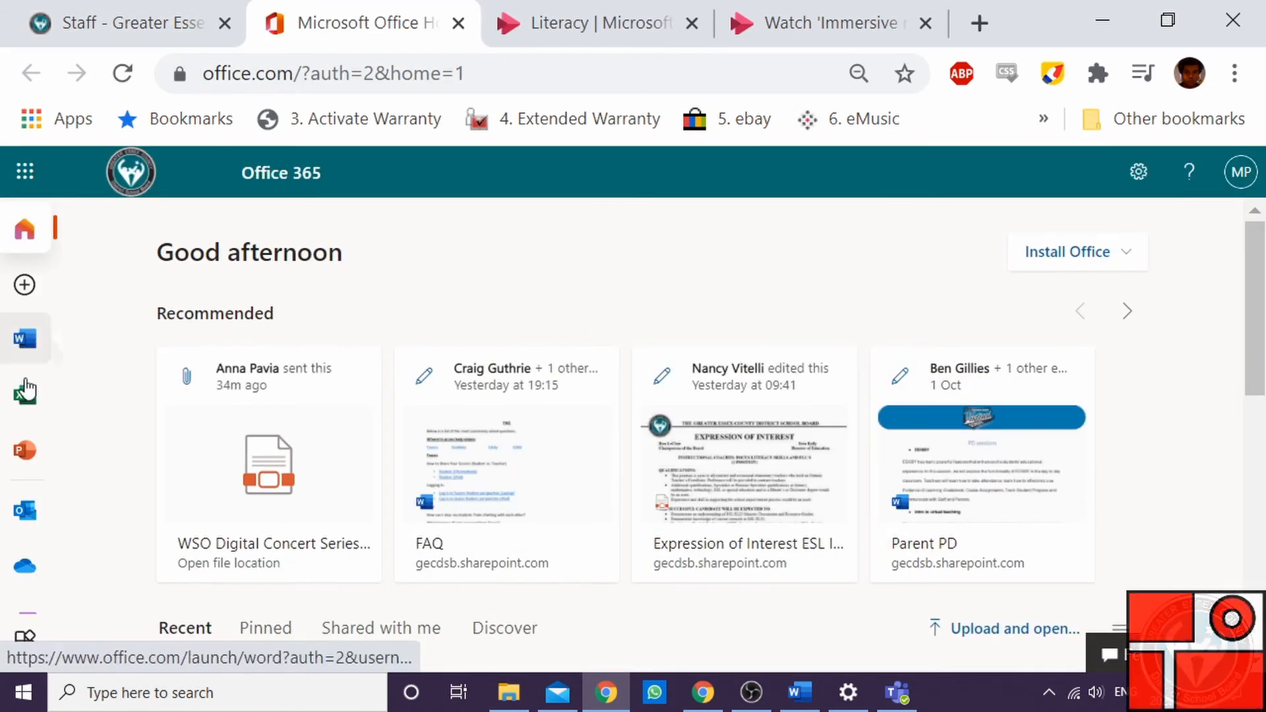
scroll(22, 479, down, 2)
scroll(26, 501, down, 2)
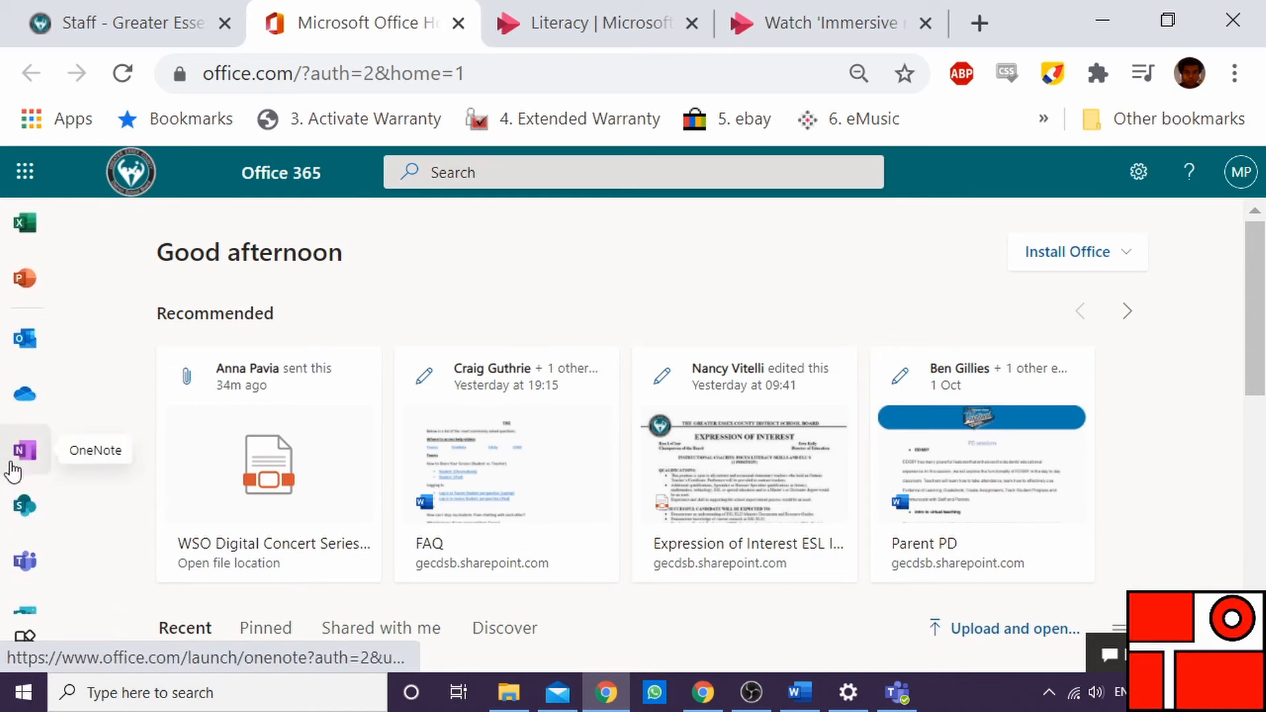
click(30, 563)
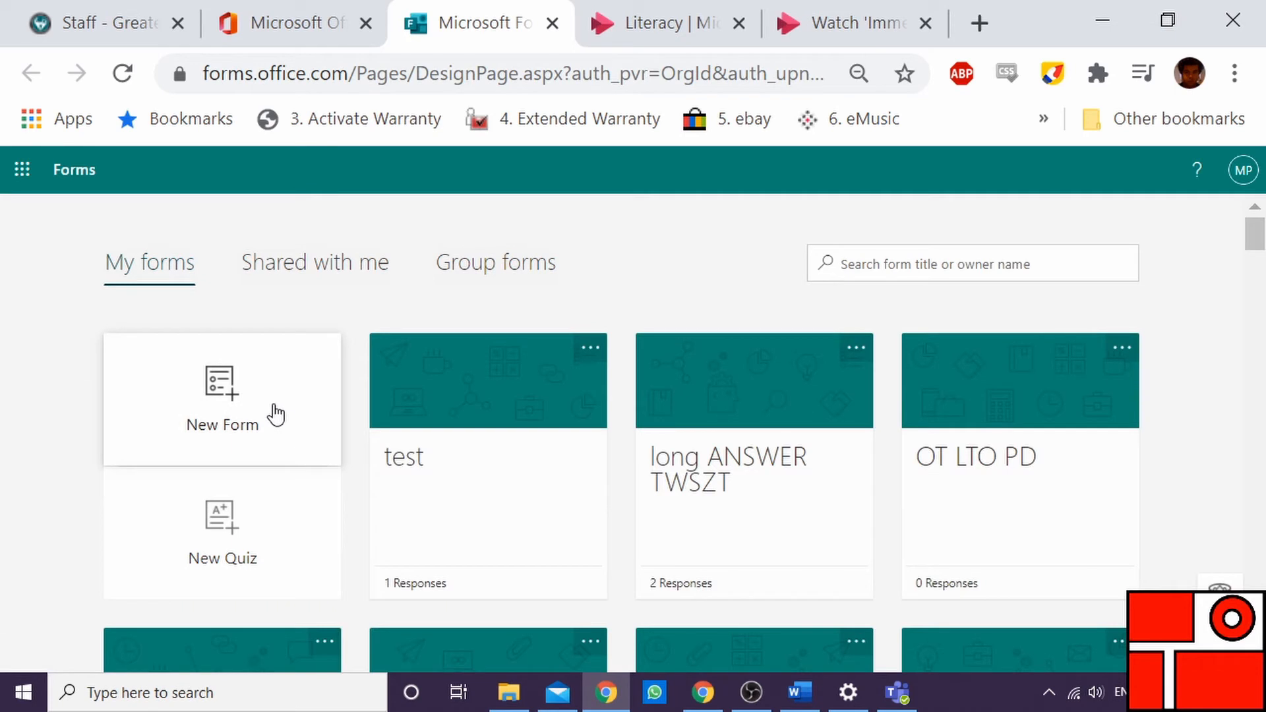
Open the MSWAT Check for understanding 5 form from the list of forms
scroll(274, 512, down, 4)
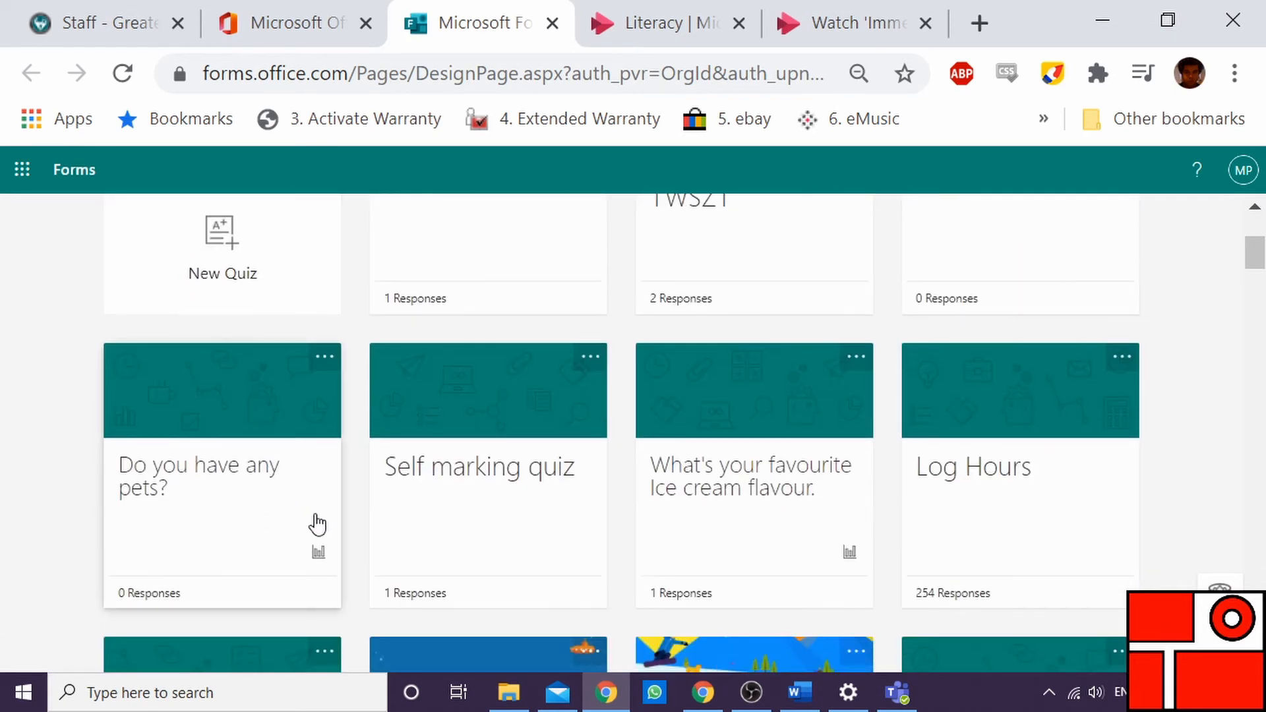
scroll(461, 481, down, 4)
scroll(465, 475, up, 1)
scroll(468, 470, down, 10)
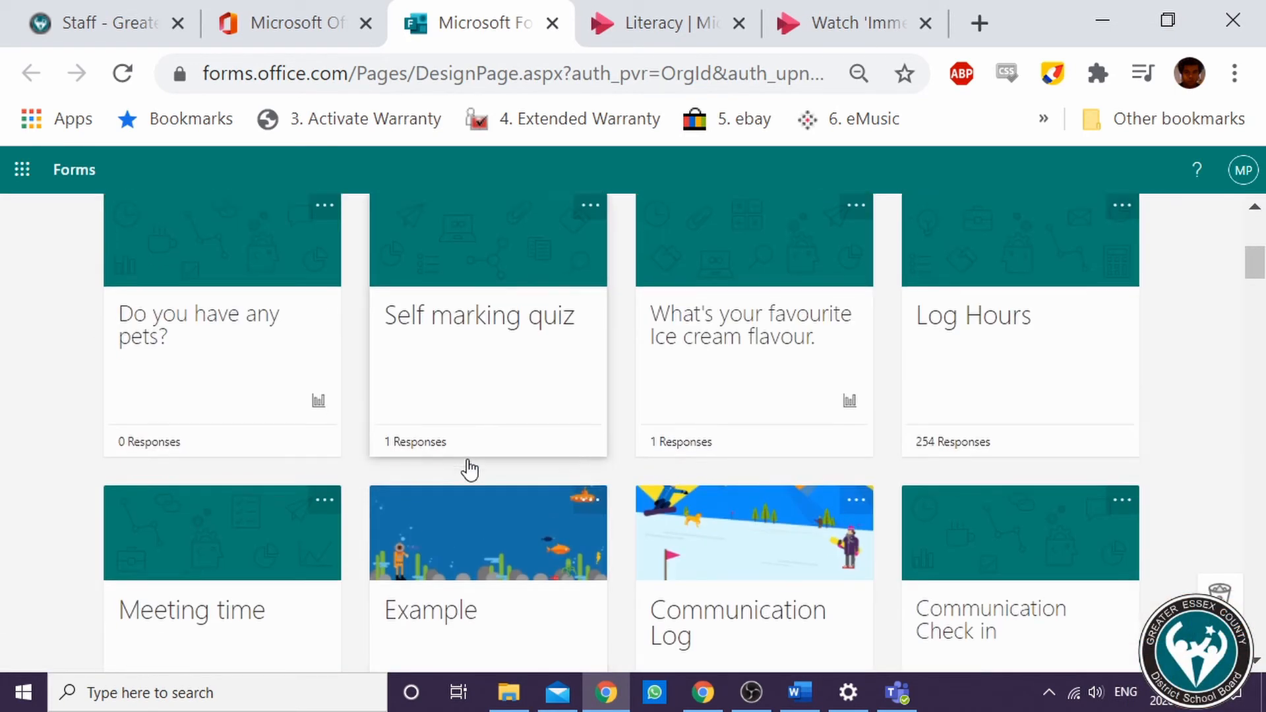
scroll(488, 466, down, 2)
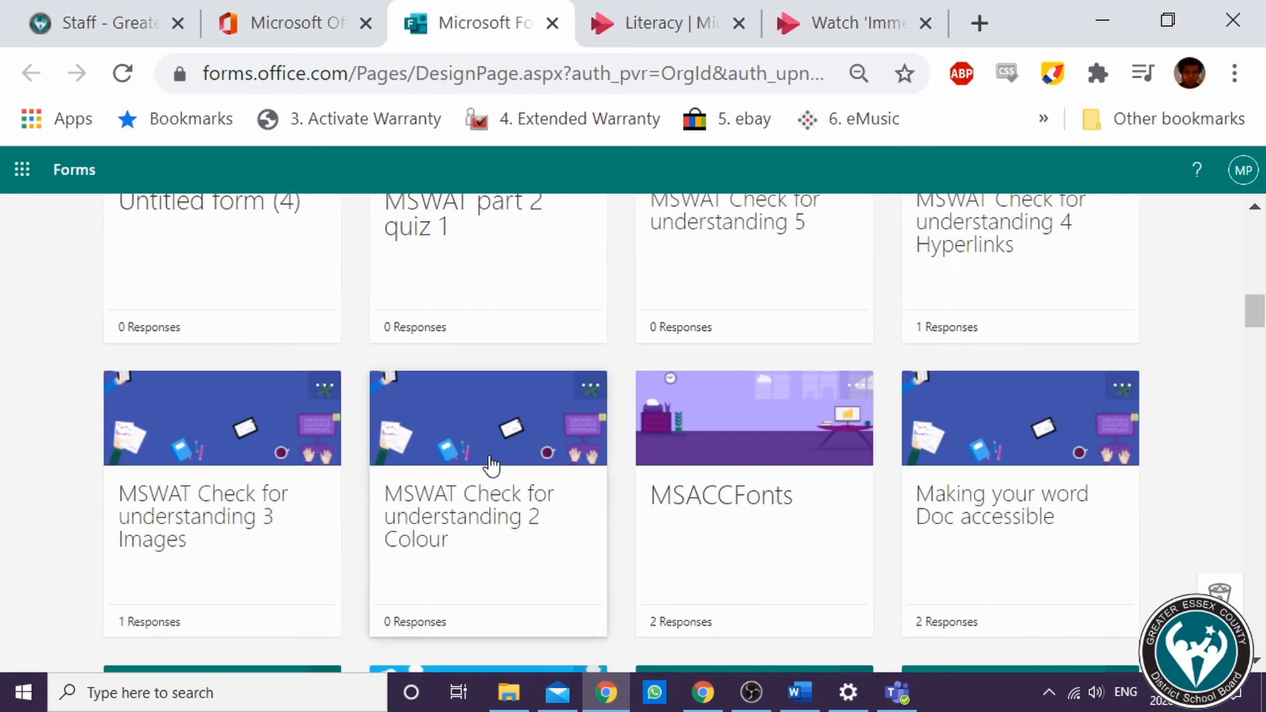
scroll(633, 416, up, 4)
click(856, 234)
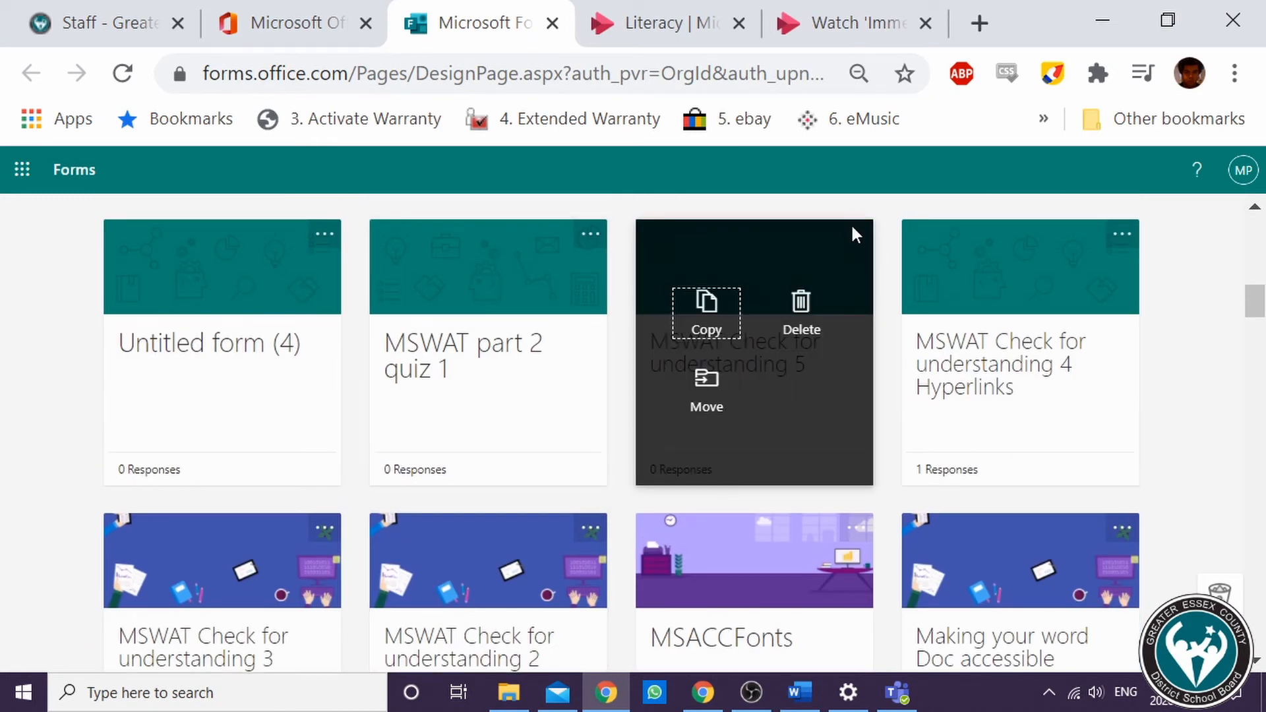
click(815, 376)
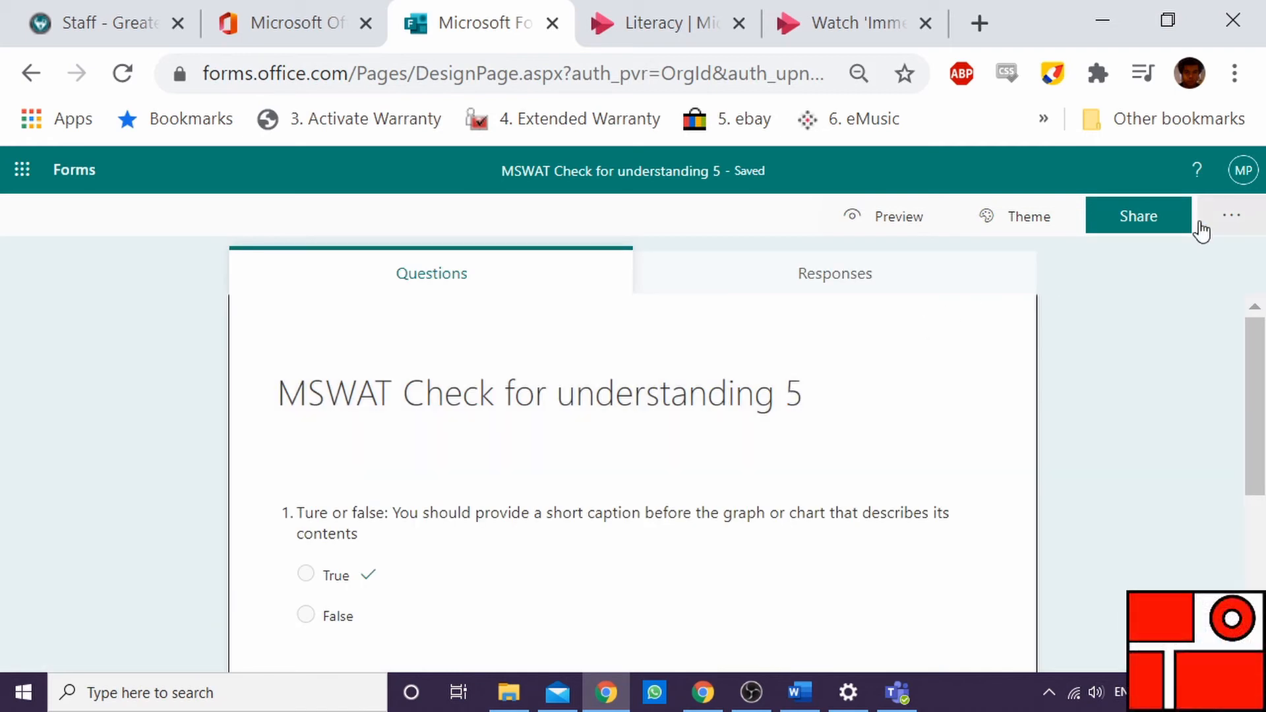
Open the form's sharing options and set responses to Anyone with the link can respond
click(1166, 223)
click(1185, 350)
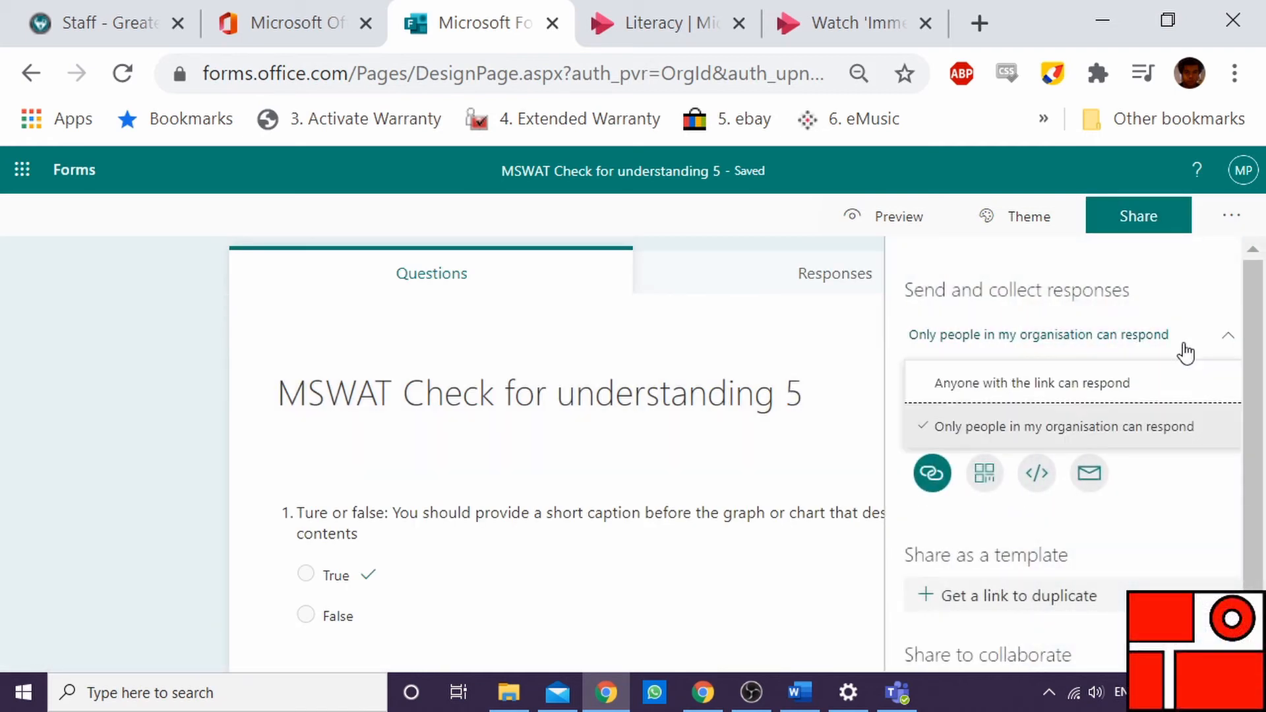
click(1105, 429)
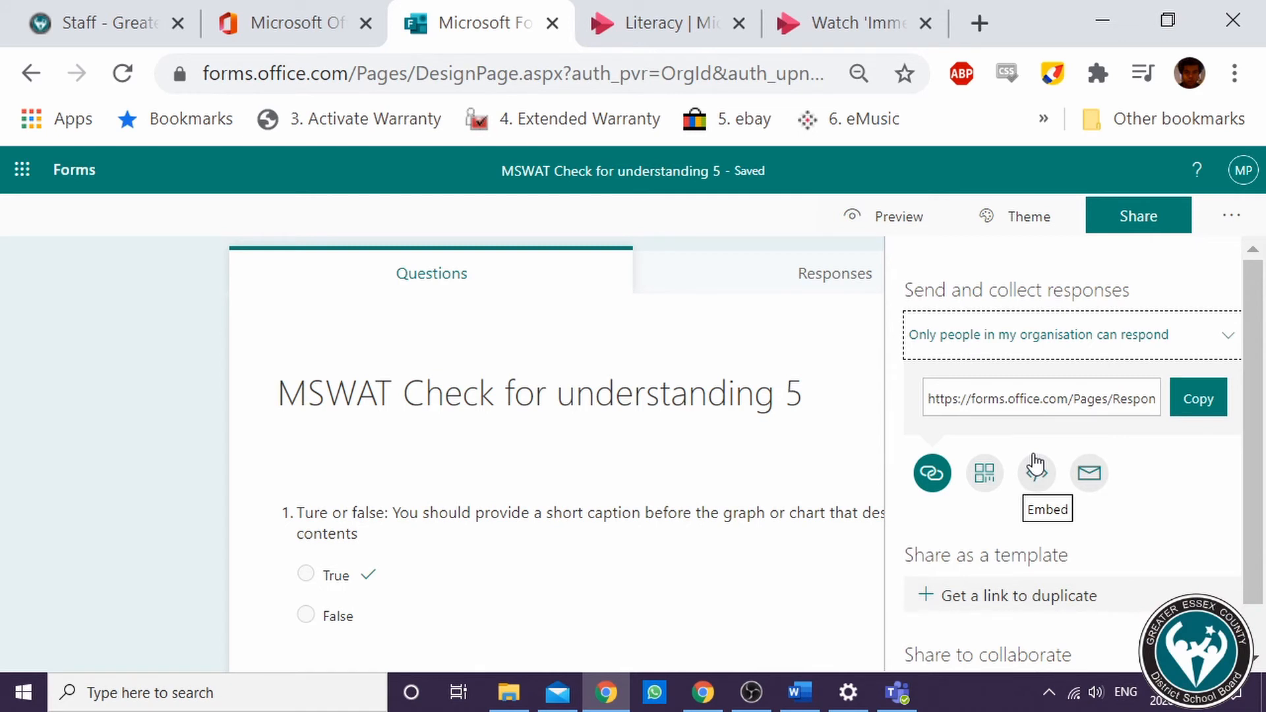
click(1206, 340)
click(1045, 382)
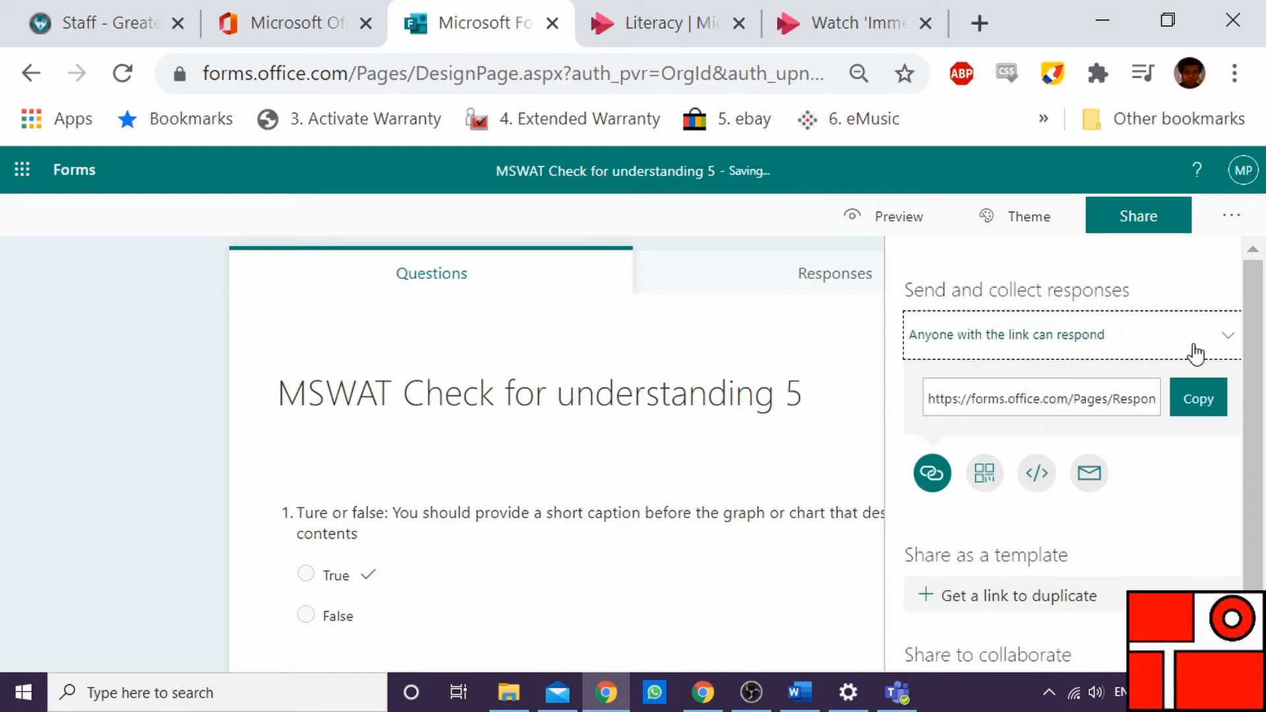
click(1195, 354)
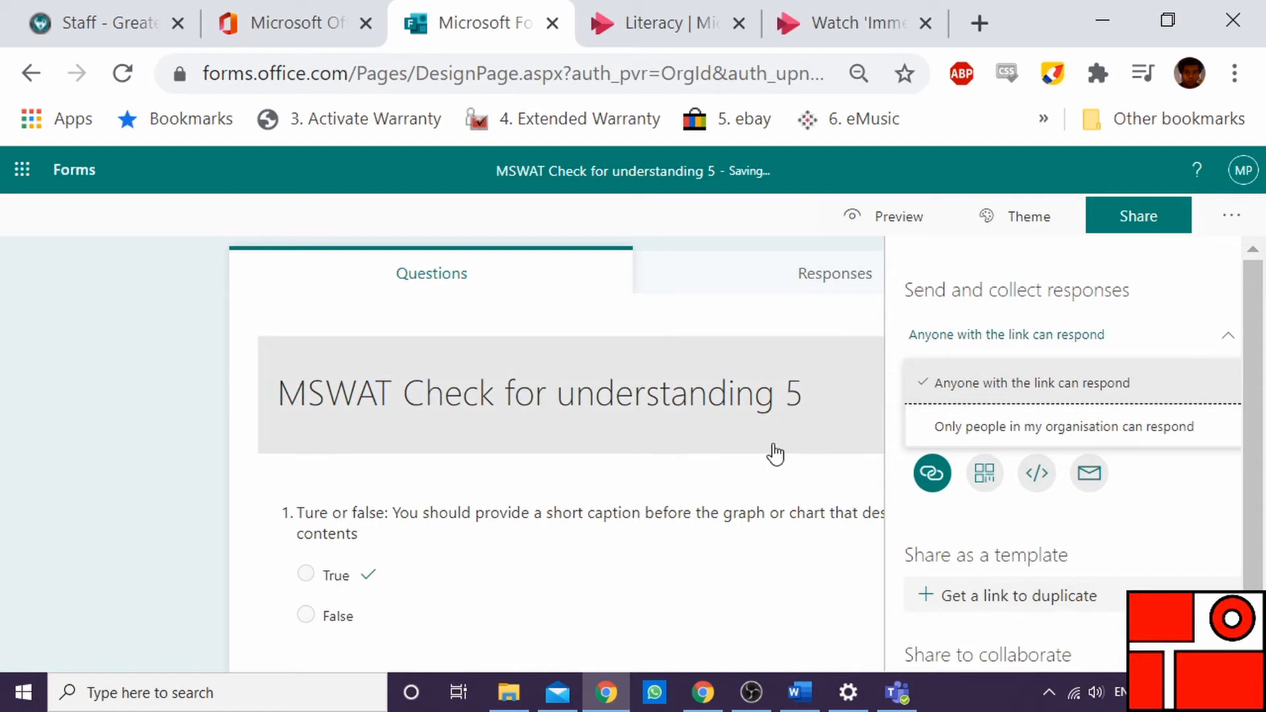
Restrict responses to Only people in my organisation can respond and copy the form's response link
click(979, 427)
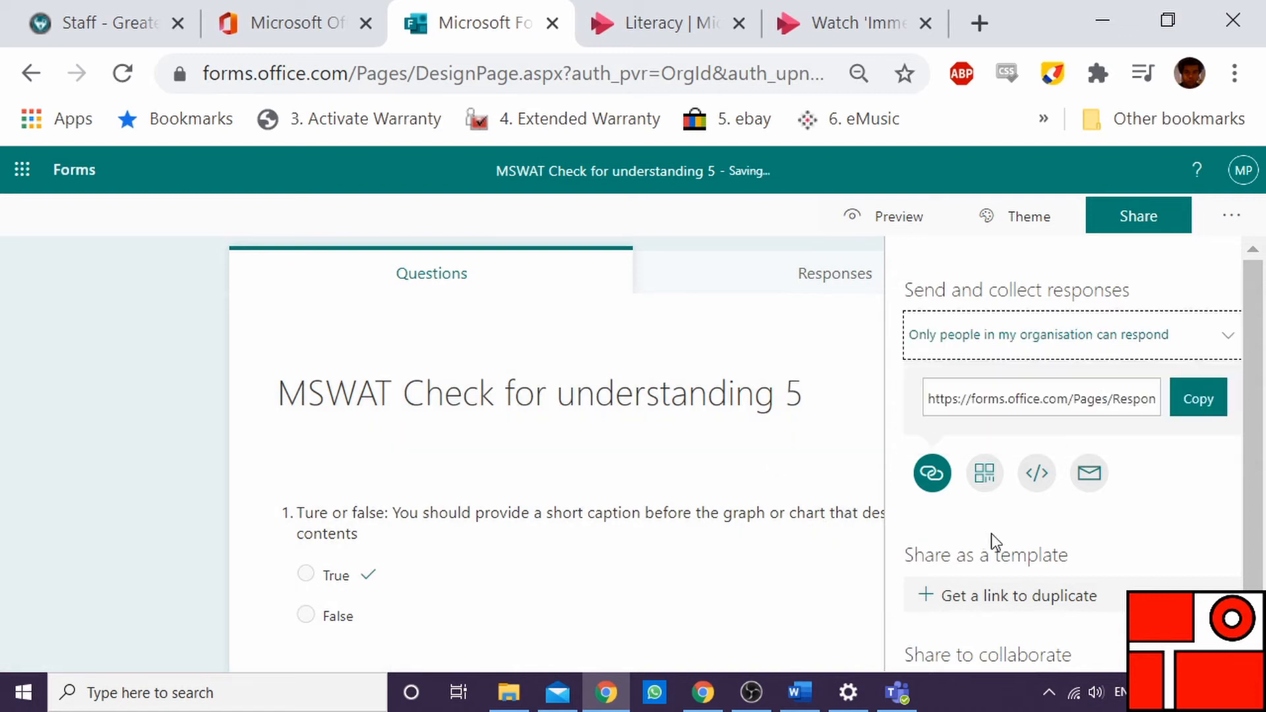
click(1210, 422)
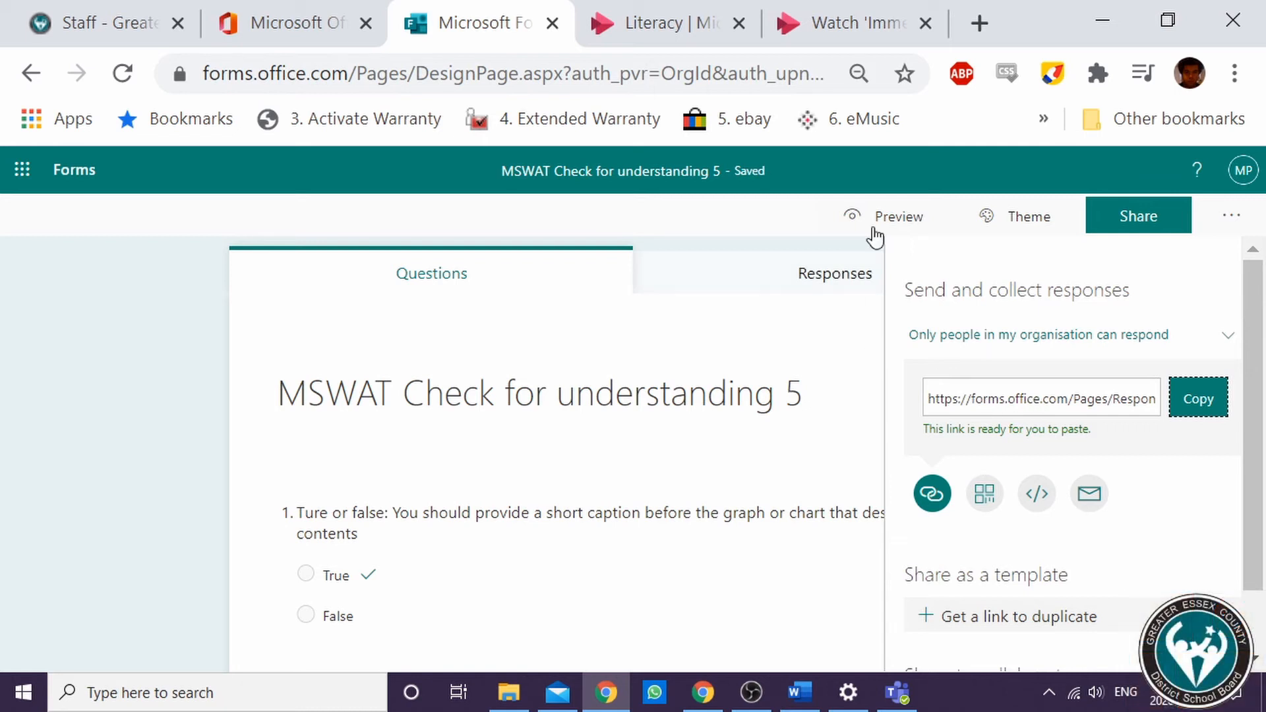
In the Stream video's add-form panel, paste the copied form link into the Form URL field
click(837, 15)
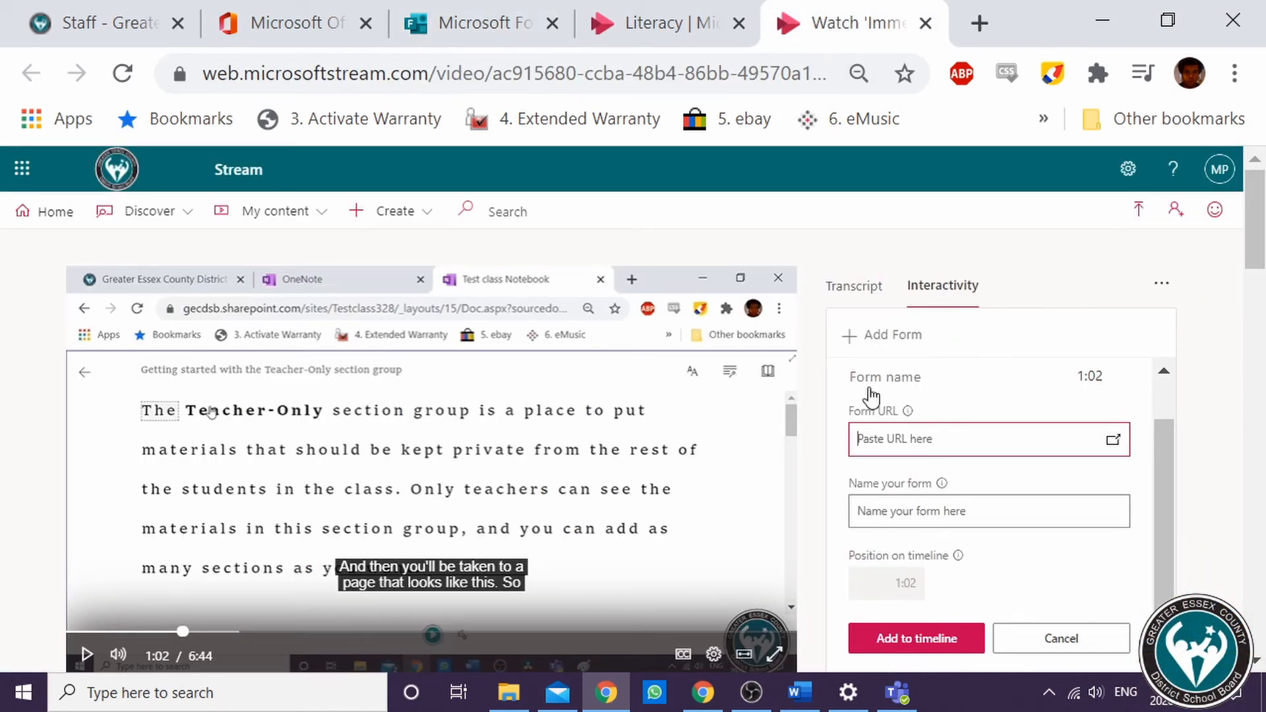
click(875, 439)
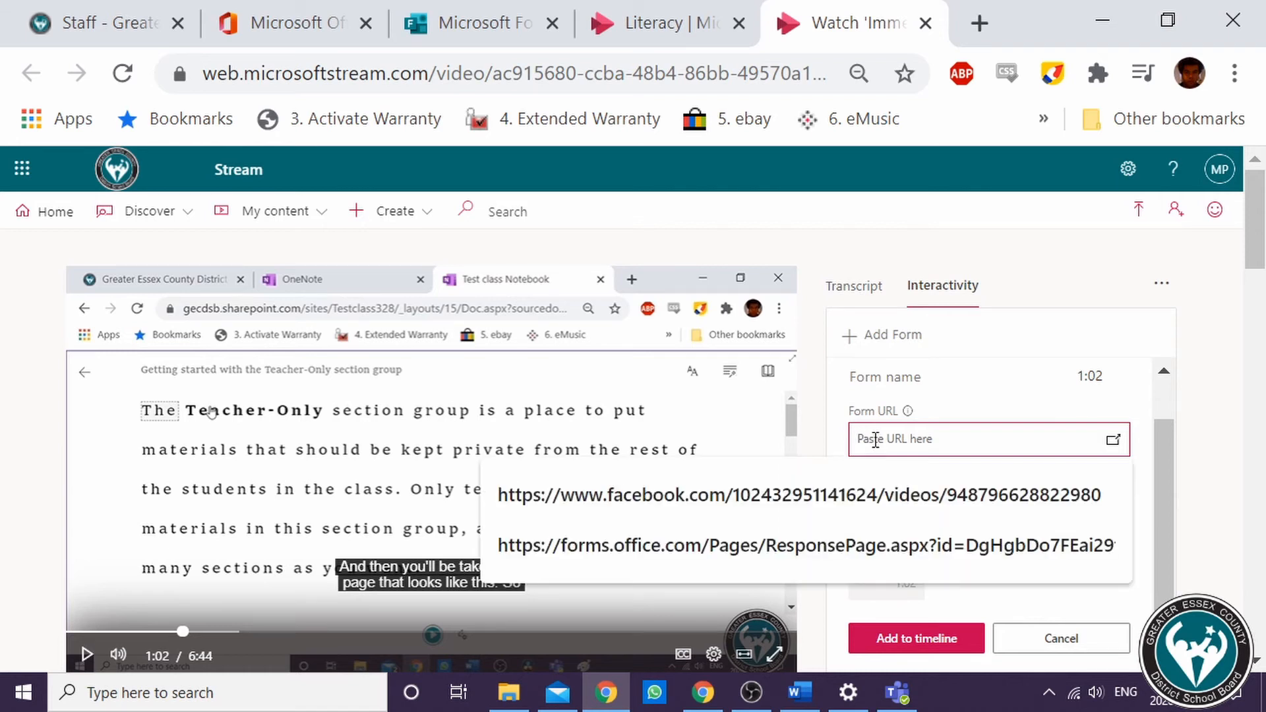
click(877, 545)
Name the form Check for understanding 1 and add it to the video's timeline at 1:02
click(949, 513)
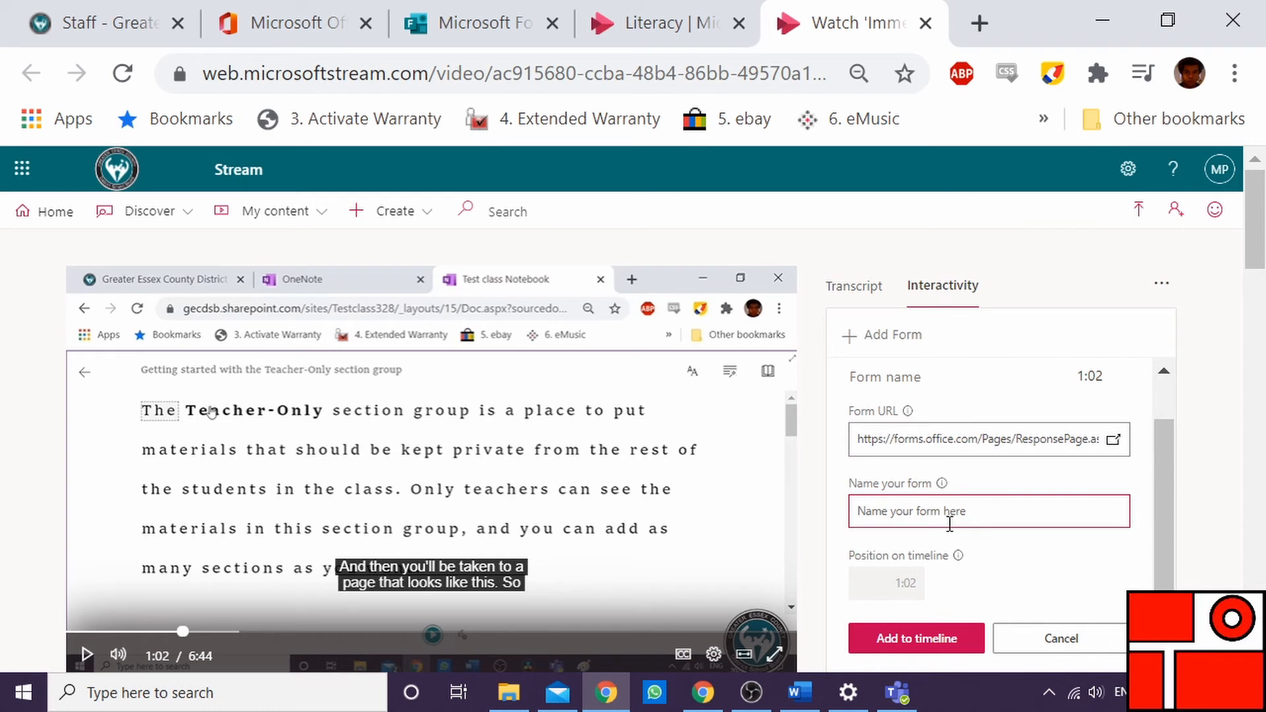
text(Che)
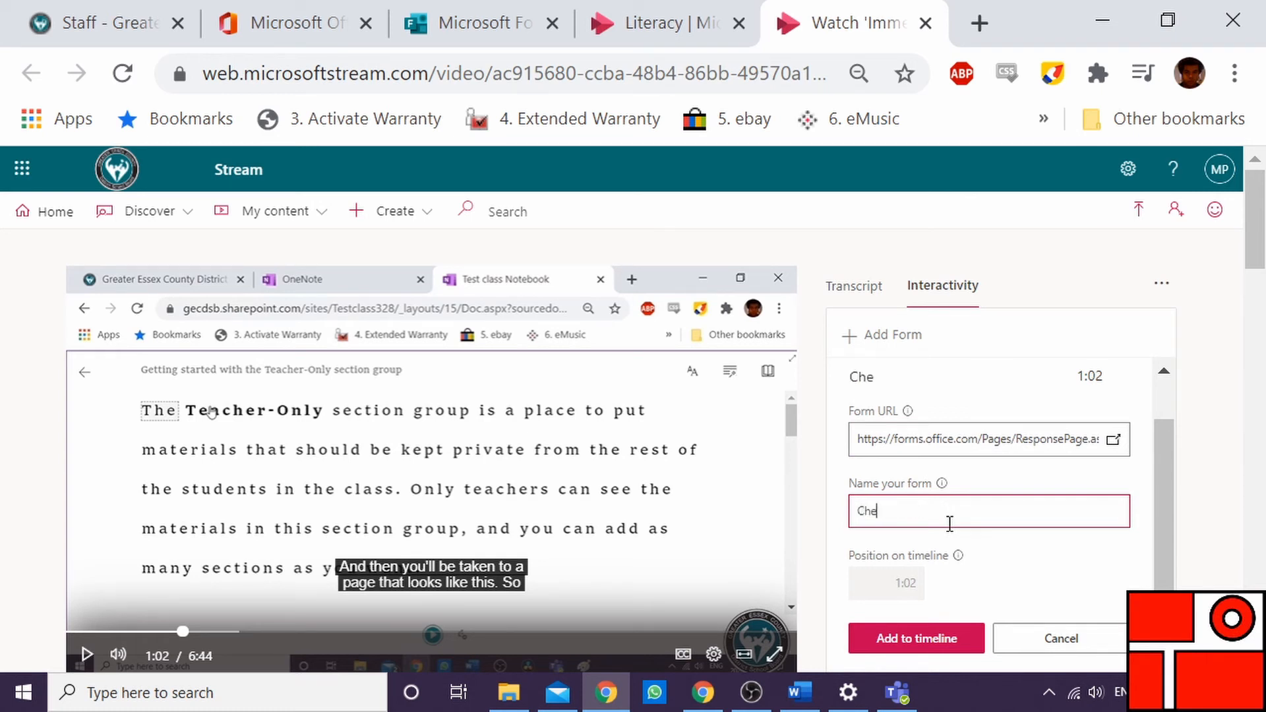
text(ck for underst)
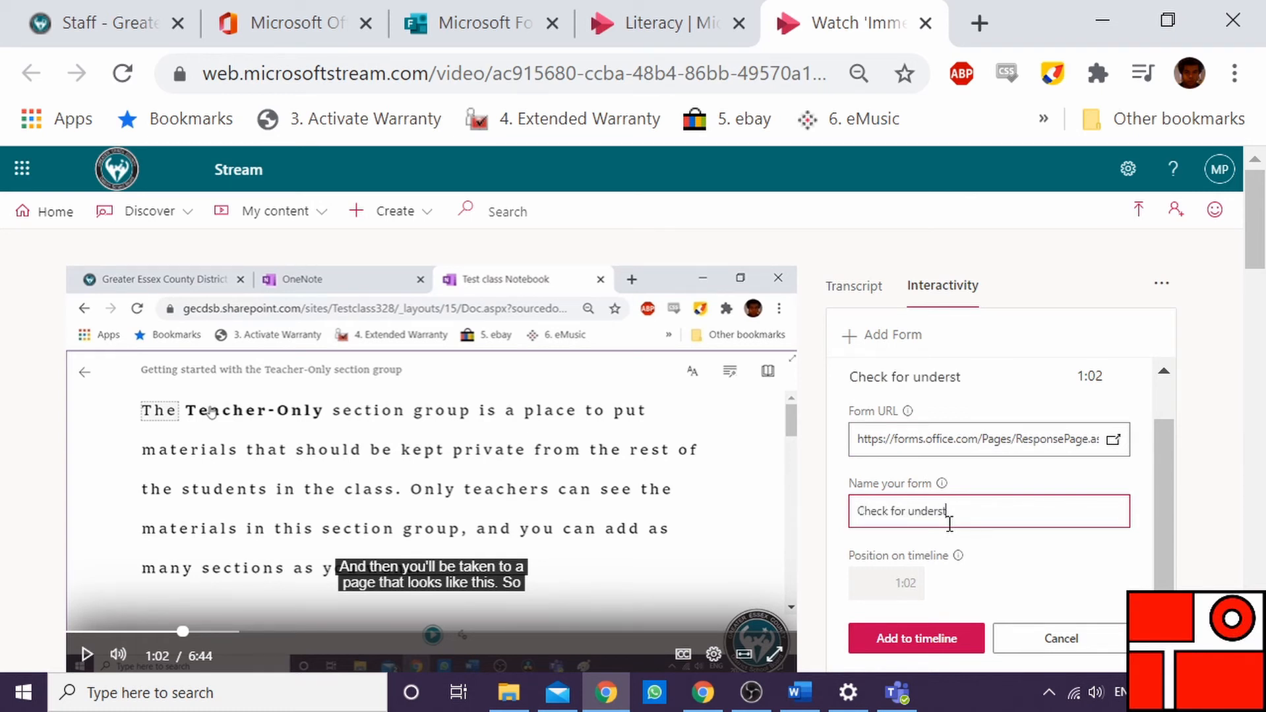
text(anding 1)
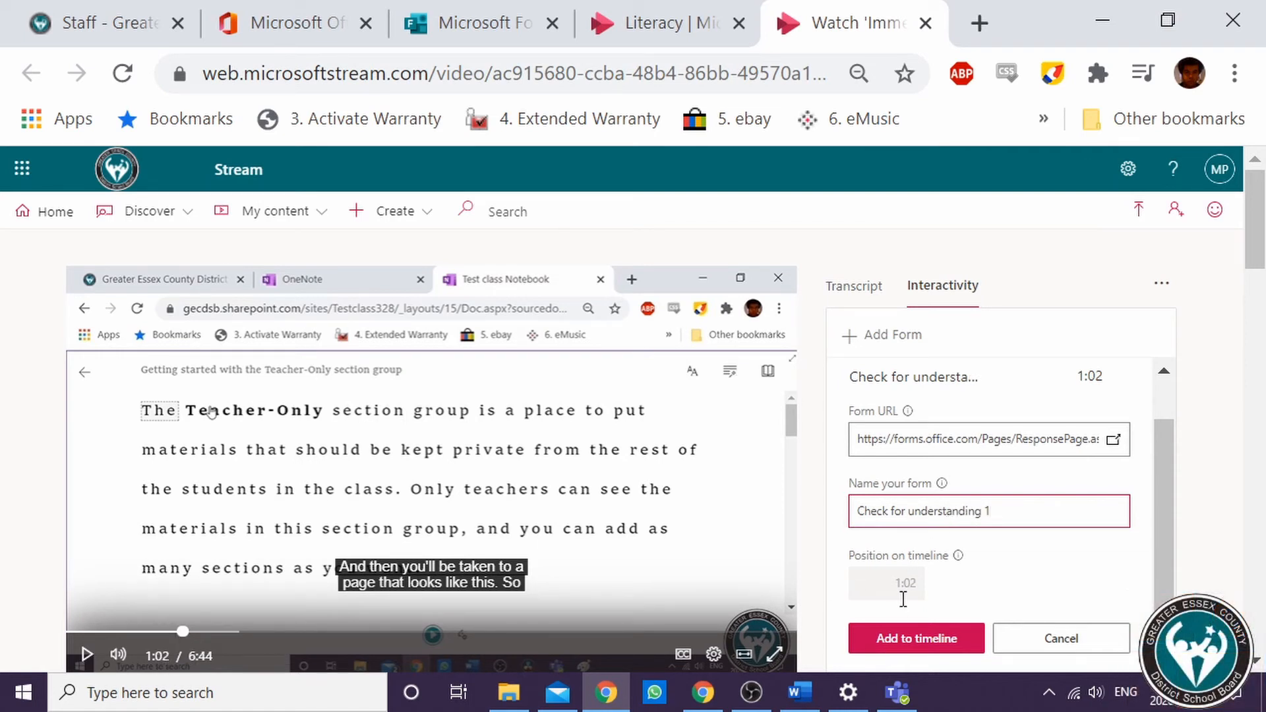
click(934, 652)
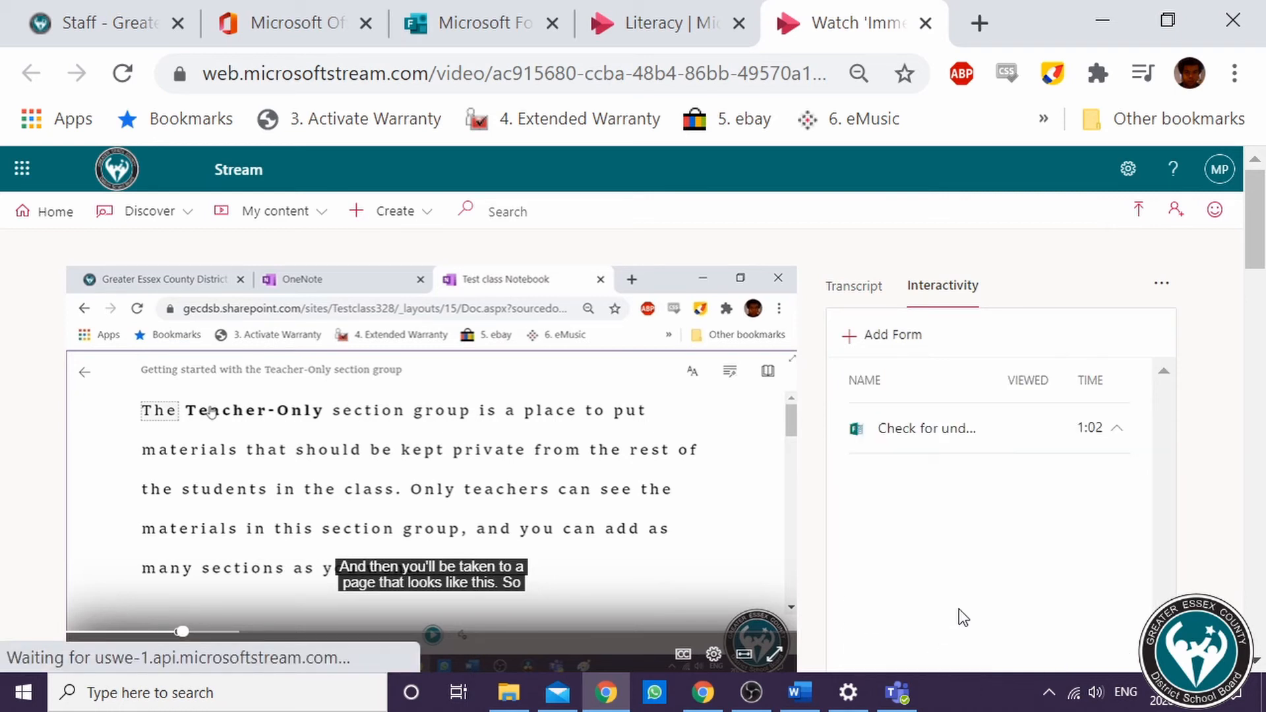
Seek the video back to about 0:51 and play it with the sound muted
drag(184, 632, 140, 632)
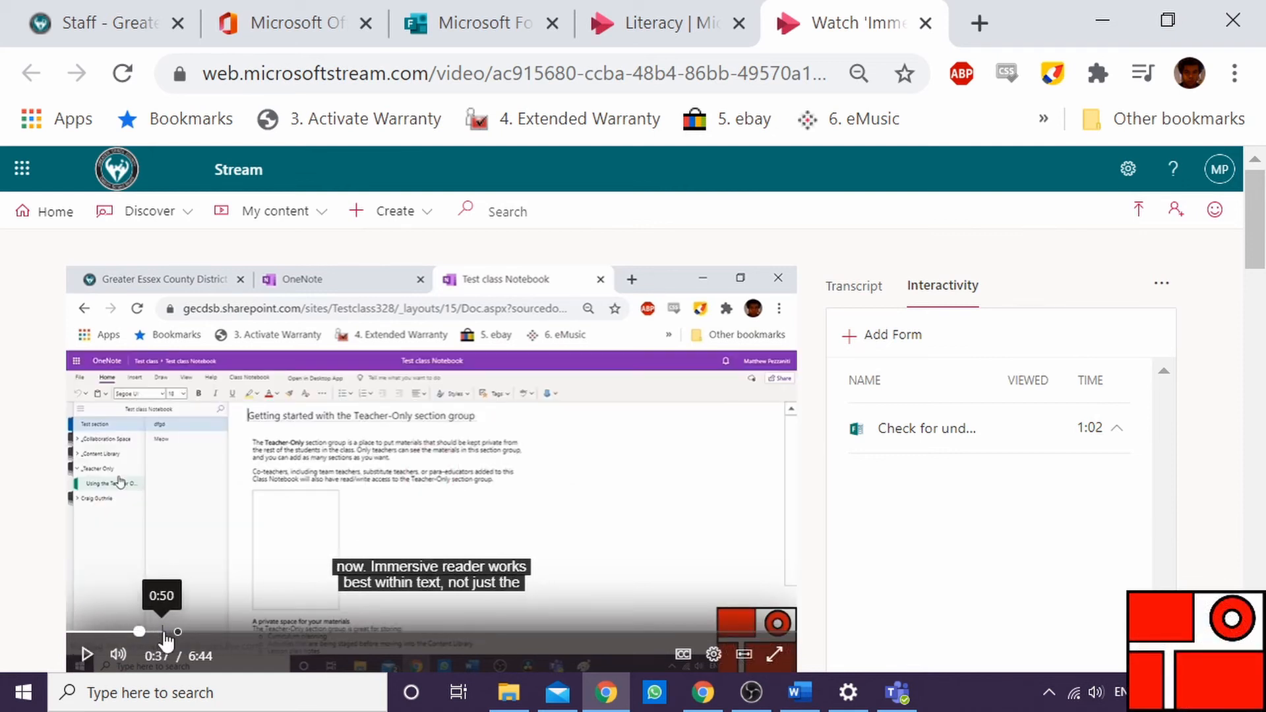
click(162, 631)
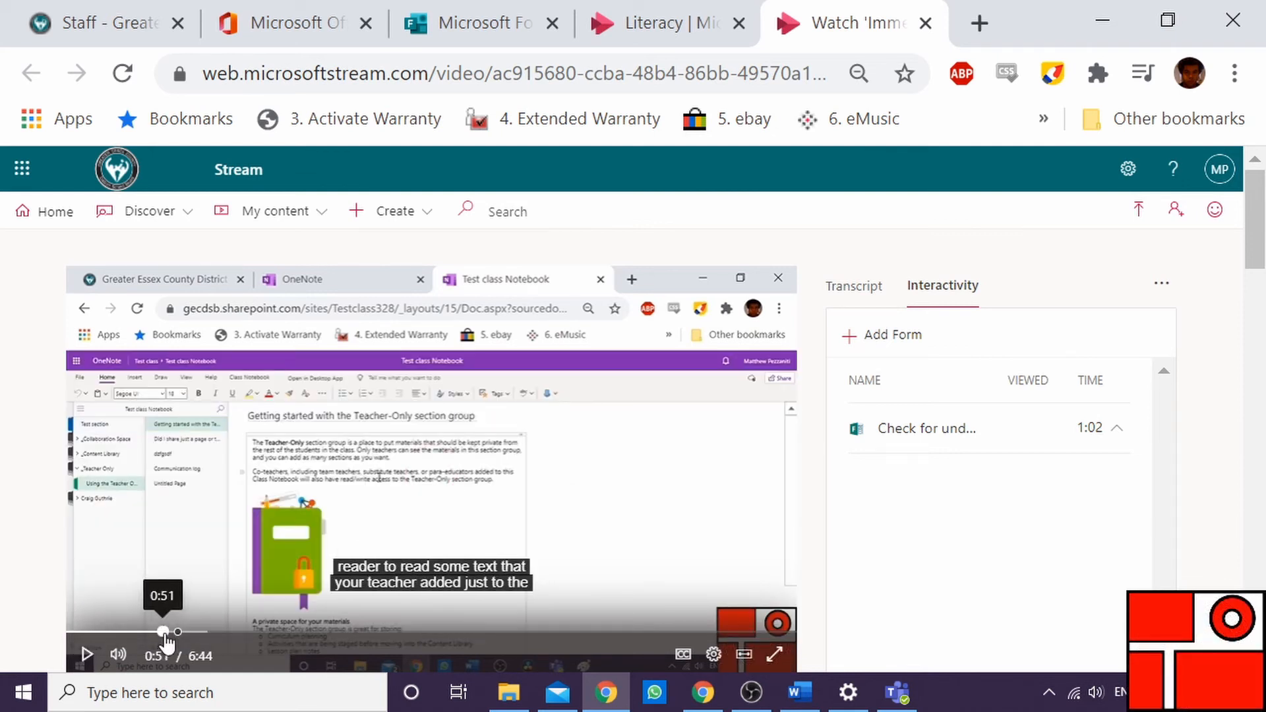
click(85, 655)
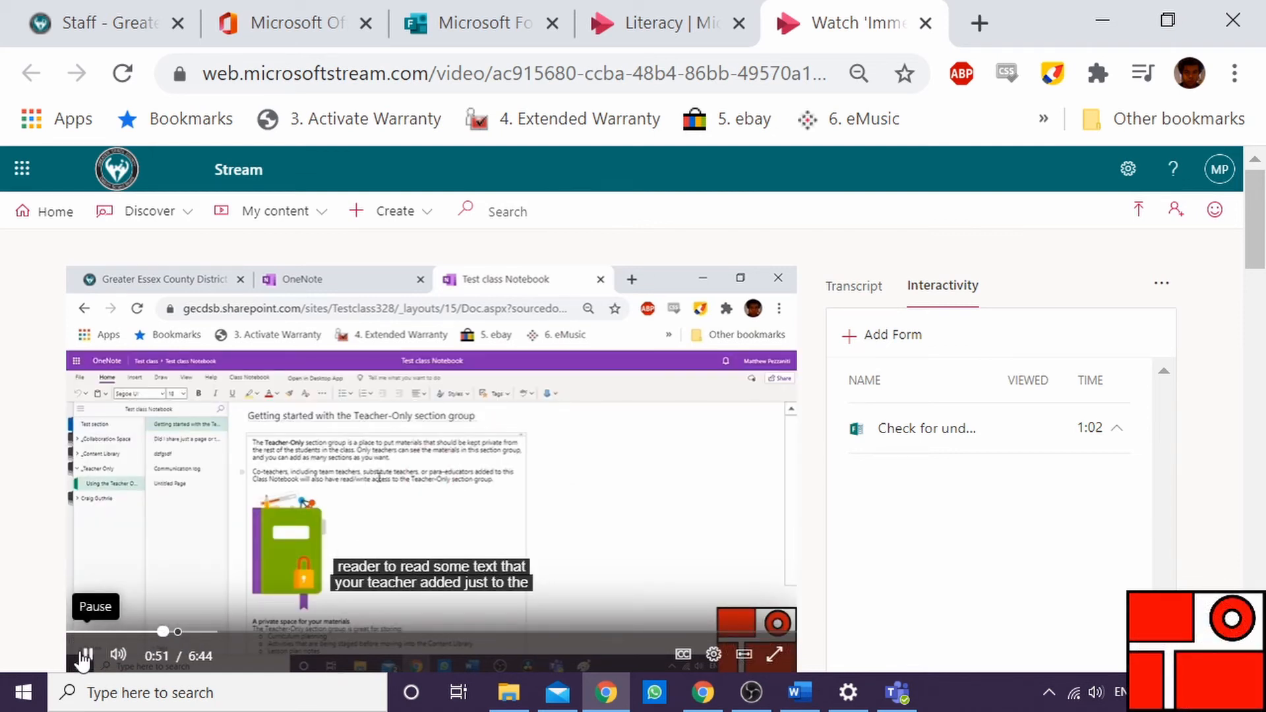
click(118, 654)
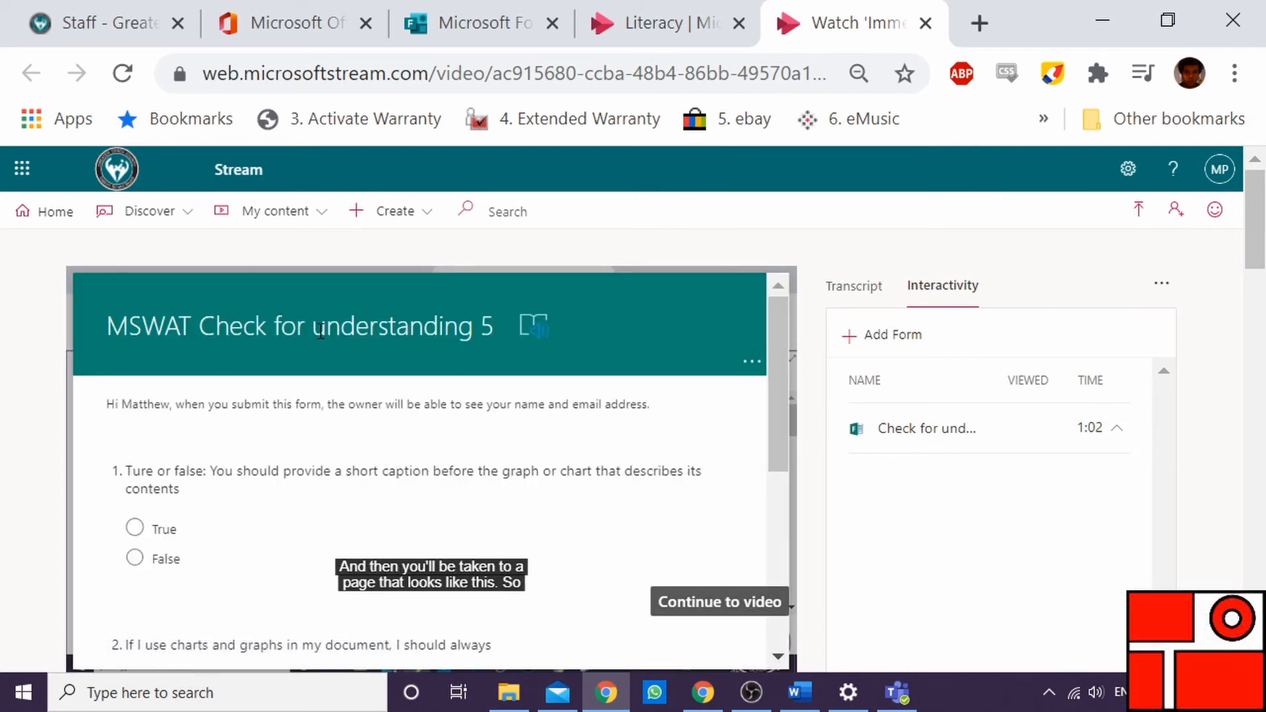
Answer the embedded quiz with True and Provide alternative representation for any findings within the chart or graph, then submit
mouse_move(188, 468)
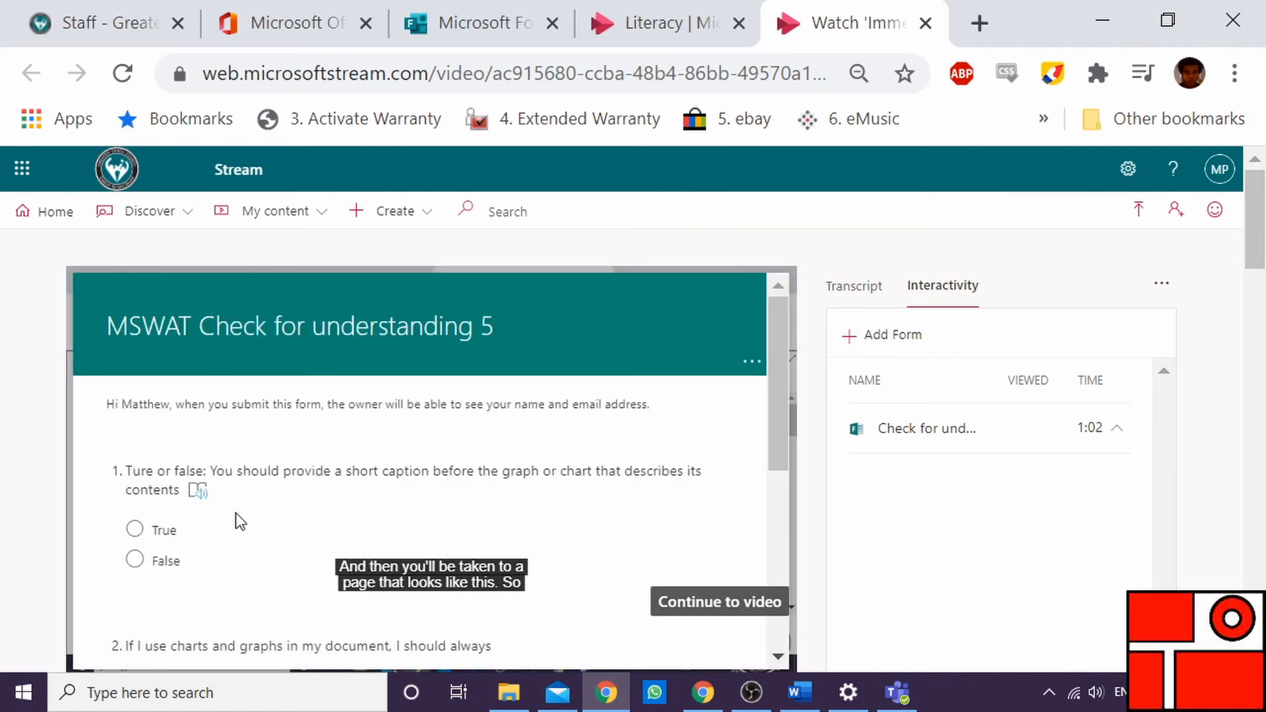
click(135, 530)
scroll(246, 533, down, 4)
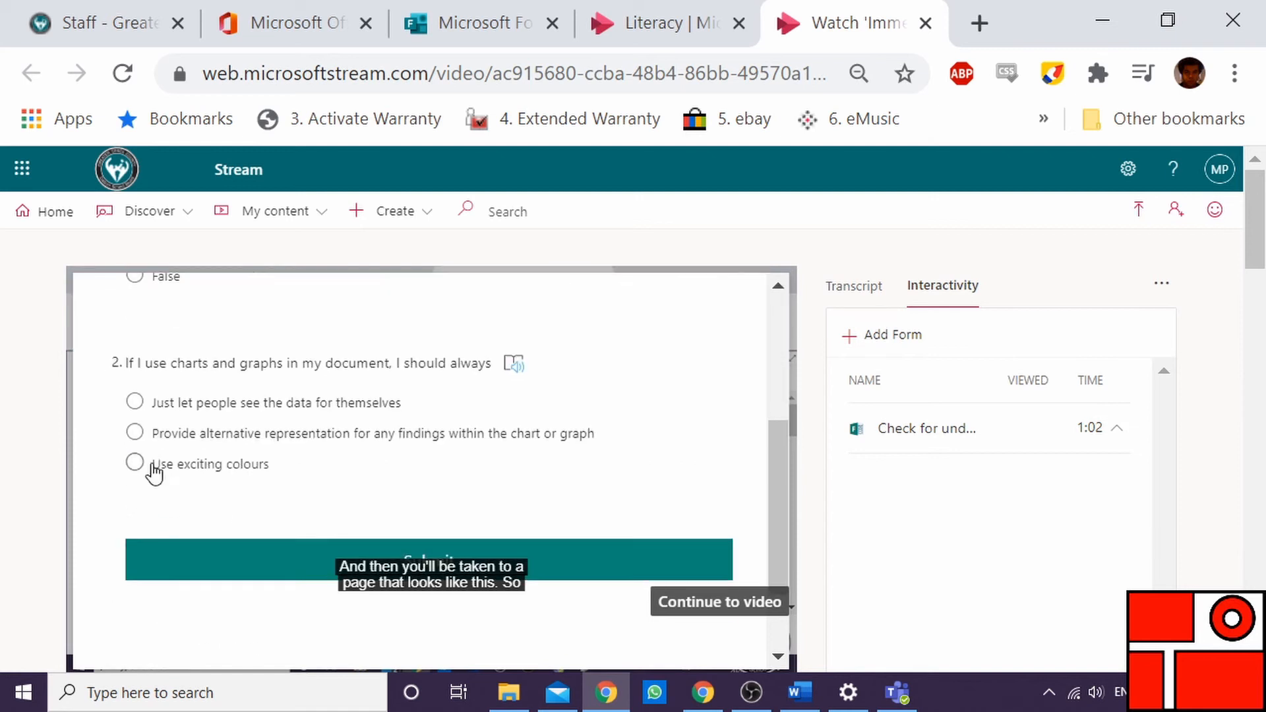
click(135, 434)
click(232, 565)
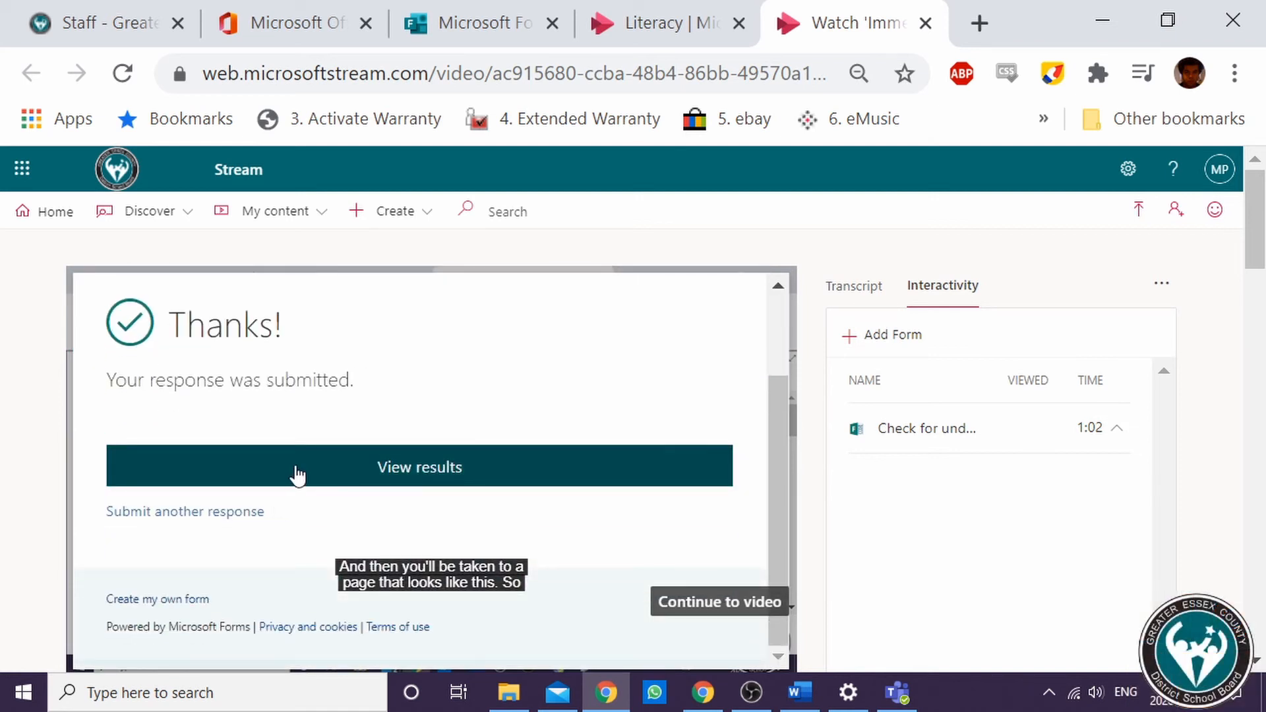
View the quiz results, continue to the video and pause playback
click(296, 473)
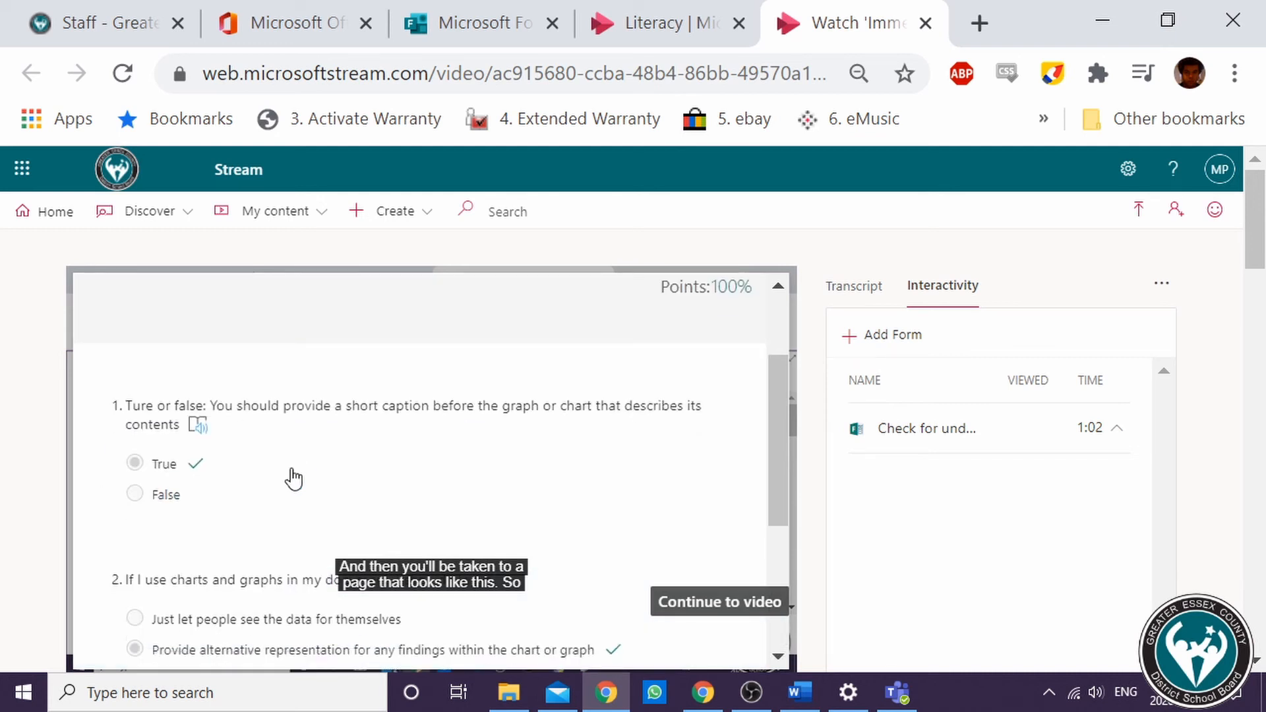
scroll(291, 472, down, 4)
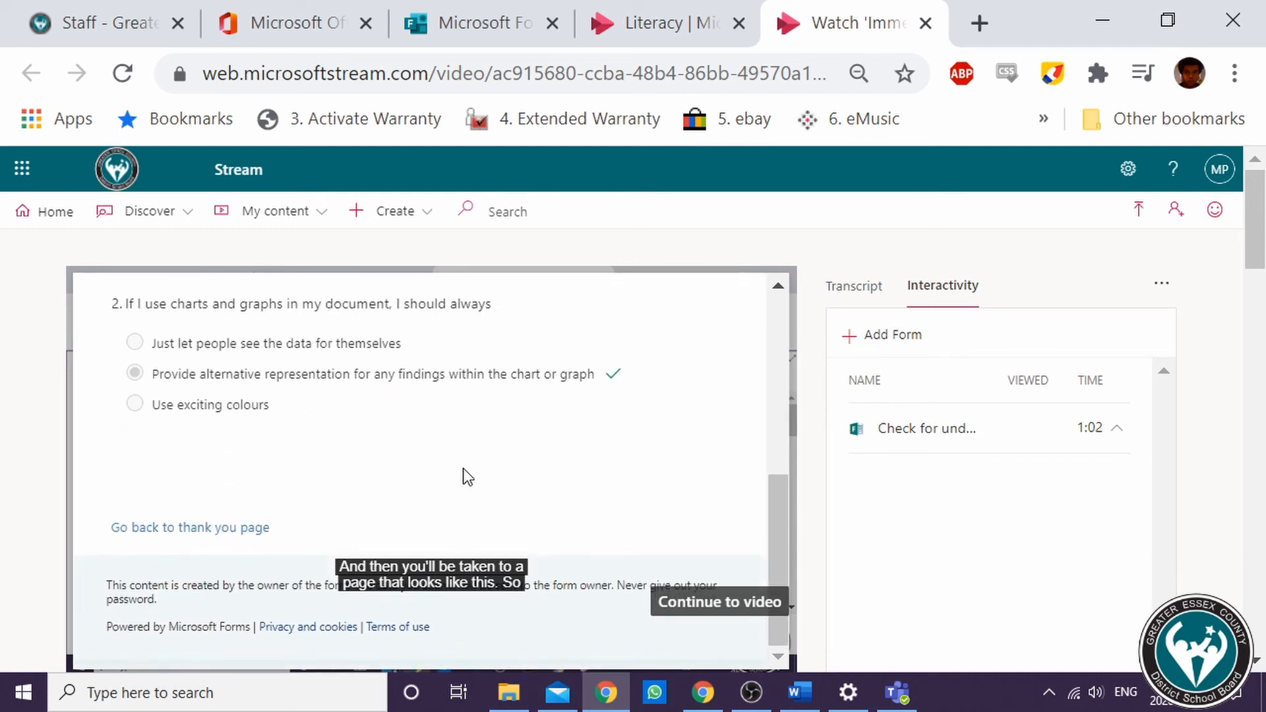
scroll(649, 488, up, 3)
scroll(659, 527, down, 3)
click(704, 610)
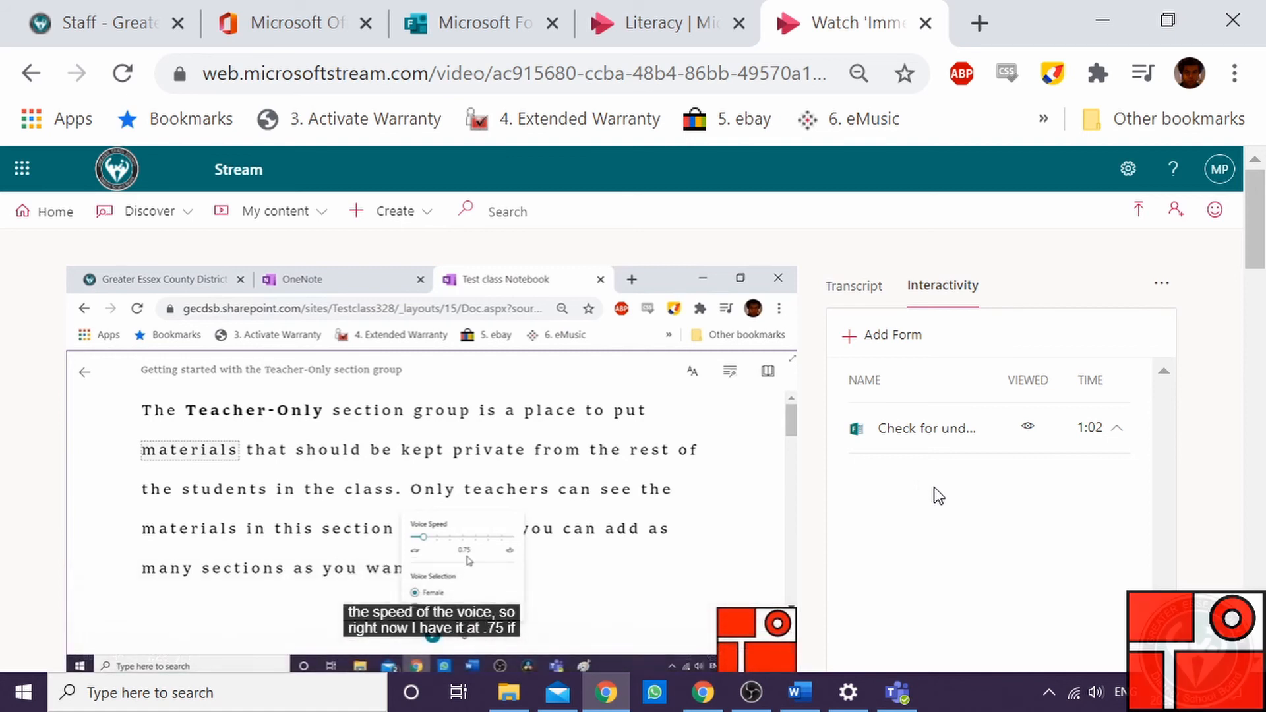
click(221, 535)
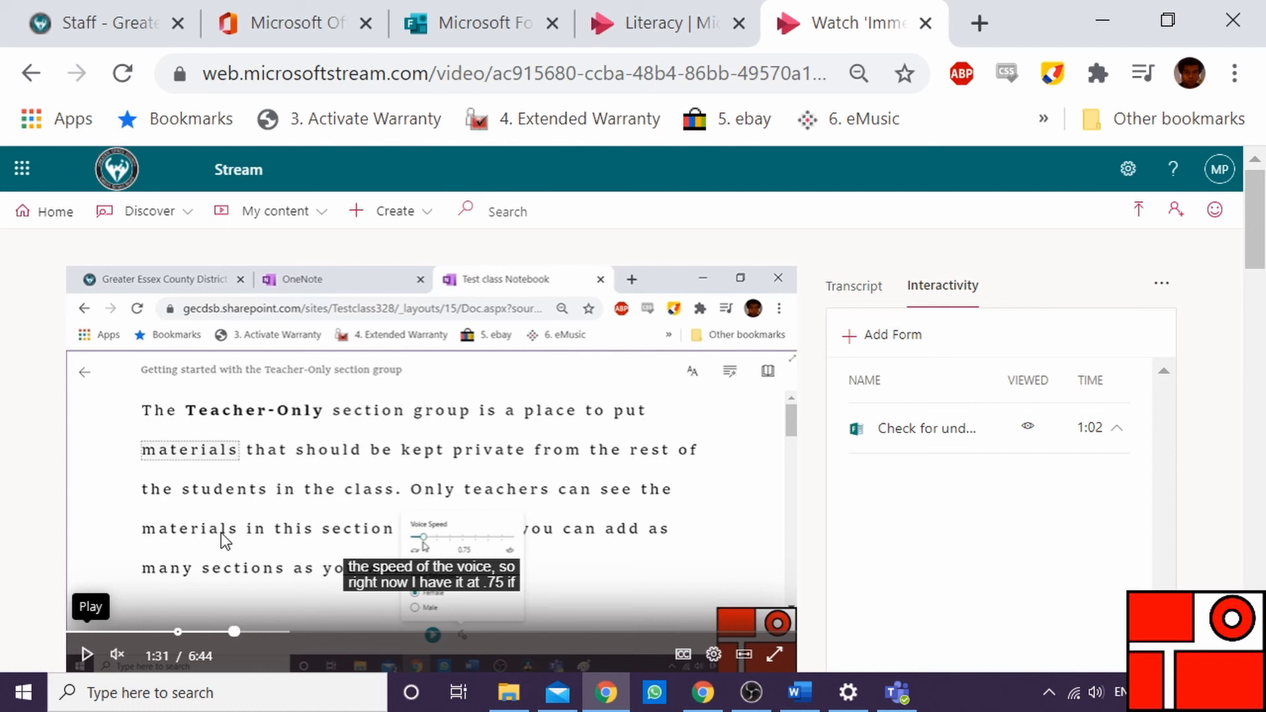
Return to the Forms list and open the MSWAT Check for understanding 4 Hyperlinks form
click(436, 22)
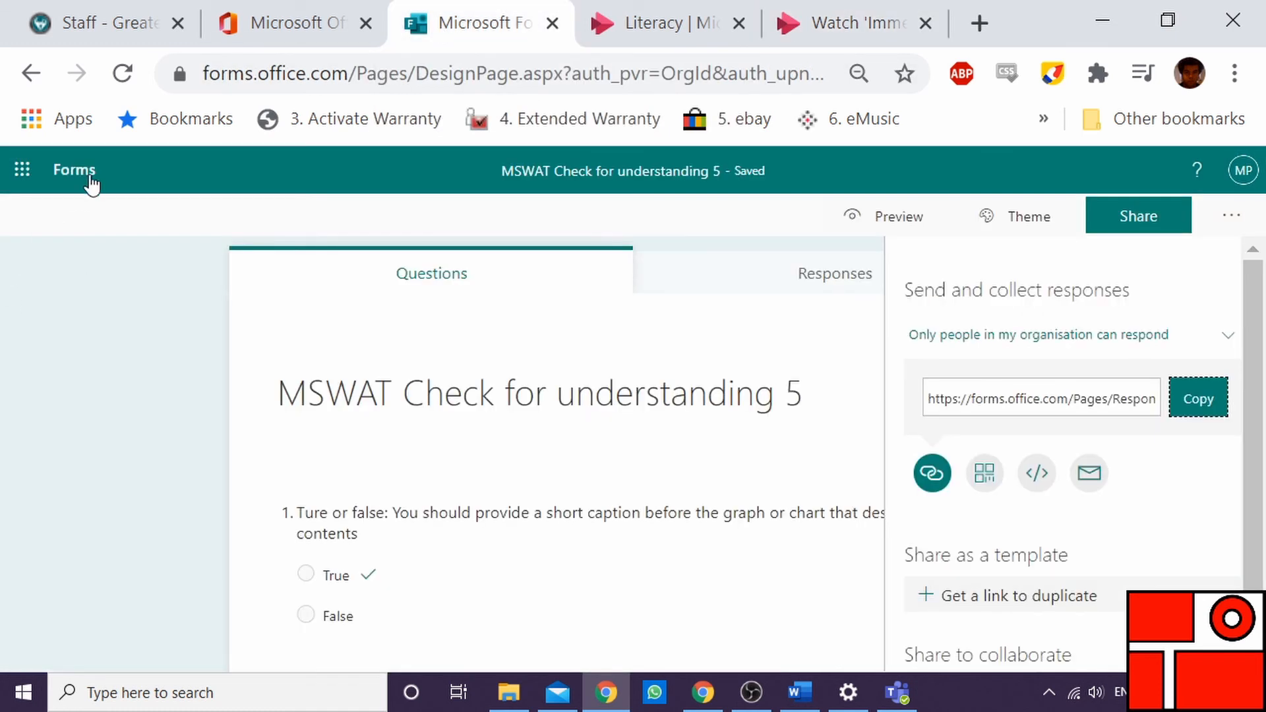
click(91, 180)
scroll(599, 410, down, 7)
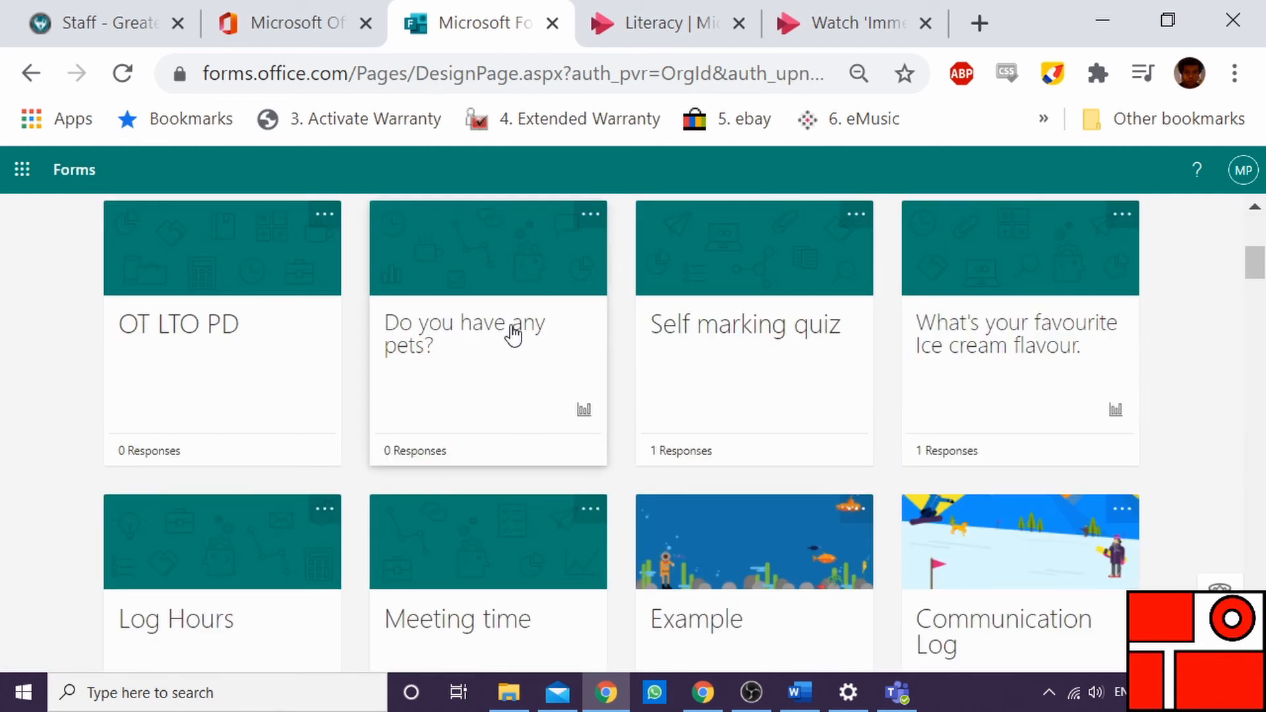
scroll(514, 350, up, 7)
scroll(675, 406, down, 10)
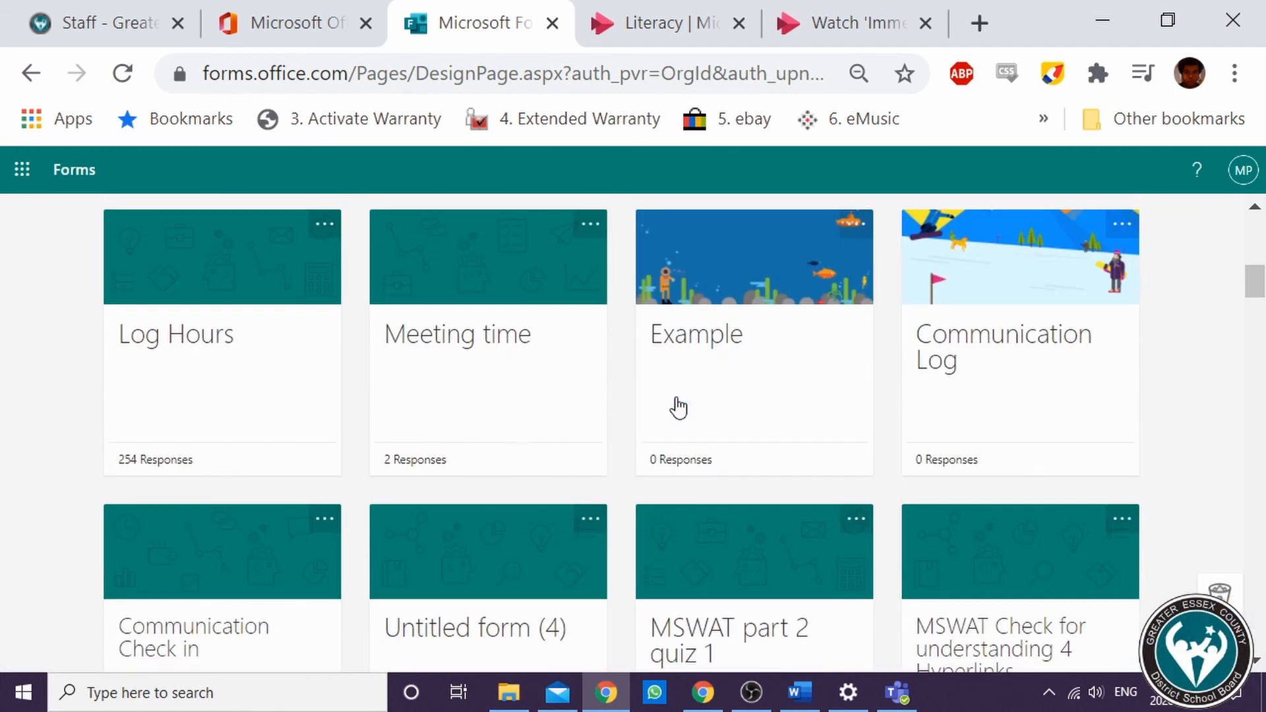
scroll(750, 527, down, 2)
scroll(758, 524, down, 2)
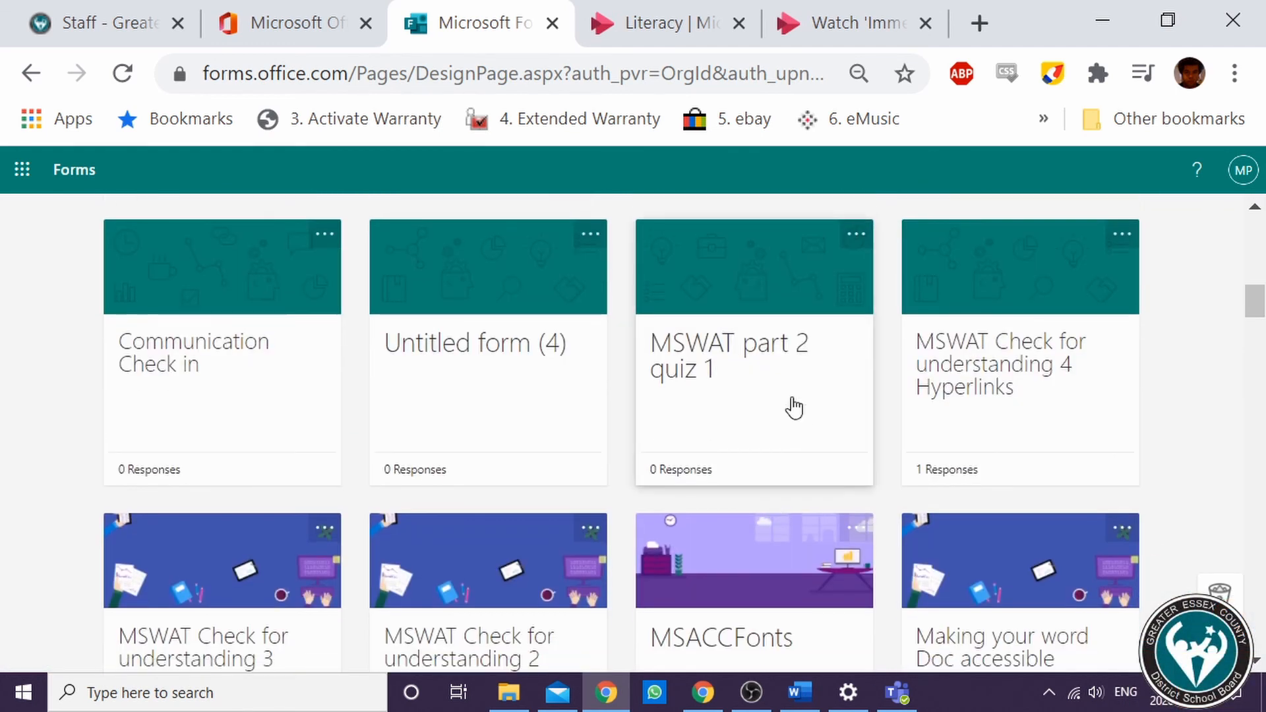
scroll(797, 403, down, 2)
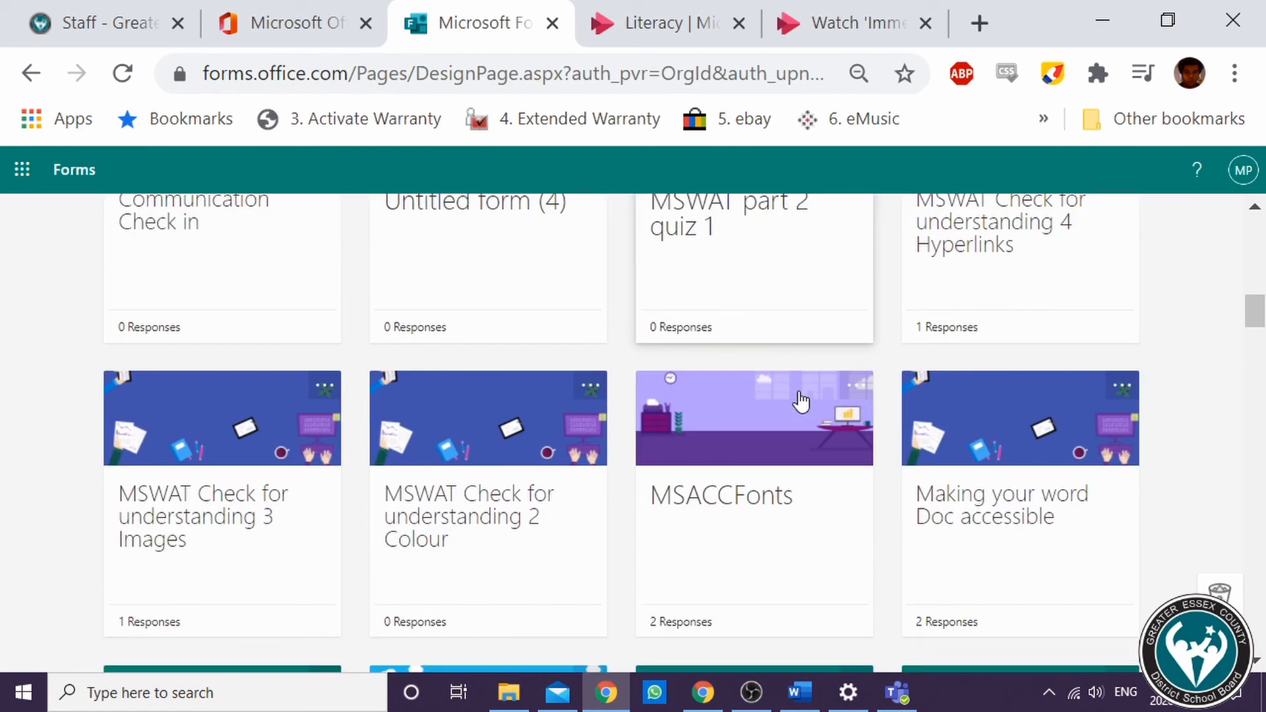
click(1002, 264)
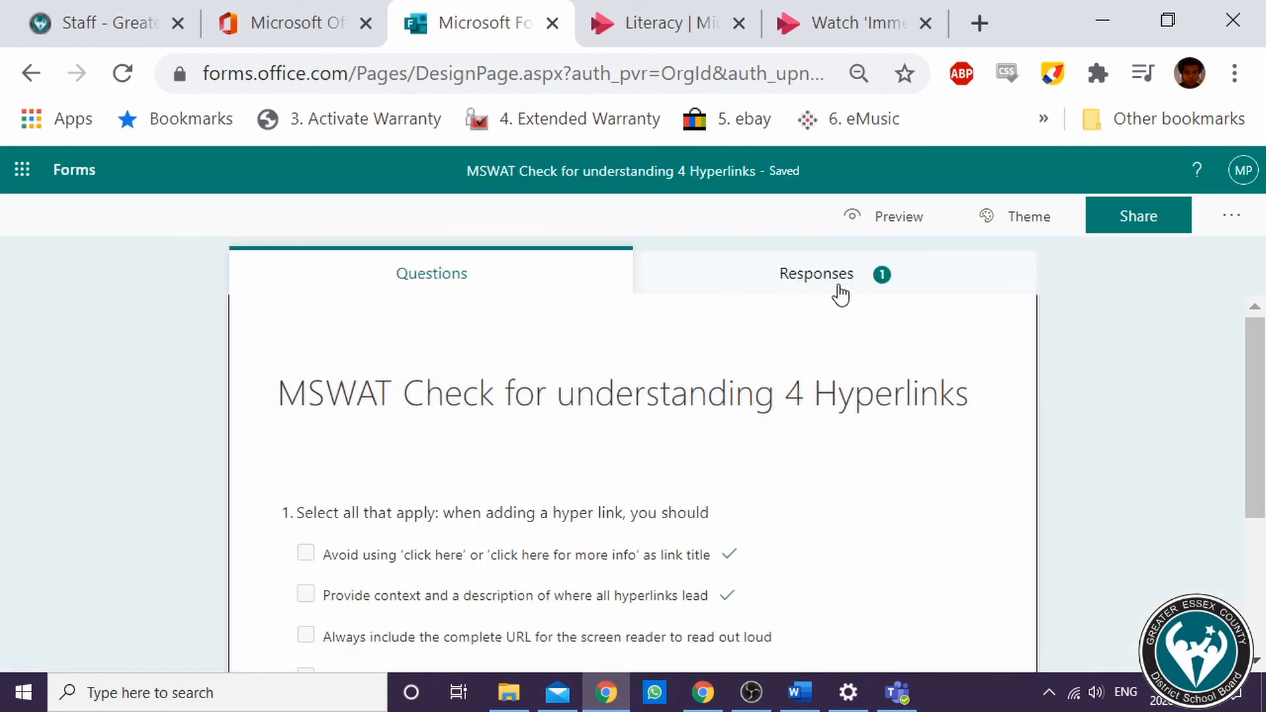
Review the submitted answers in the form's responses and go back to the summary
click(836, 280)
scroll(769, 326, down, 2)
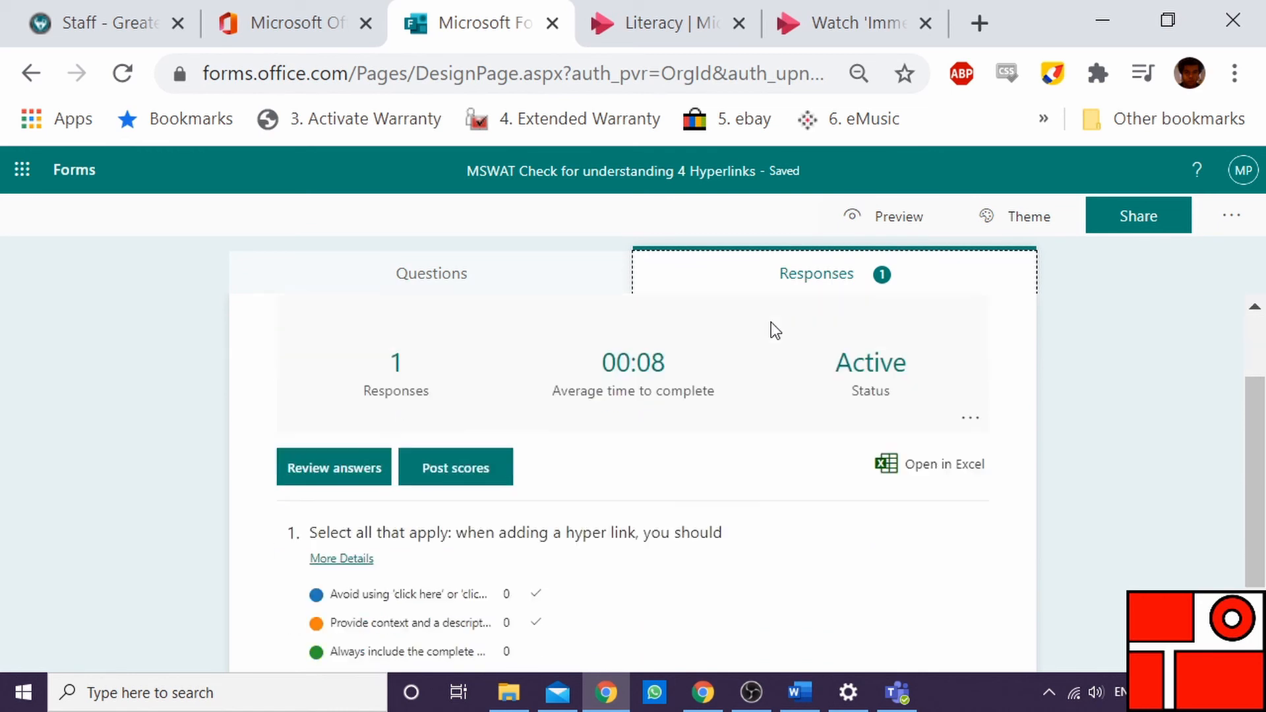
scroll(557, 424, up, 2)
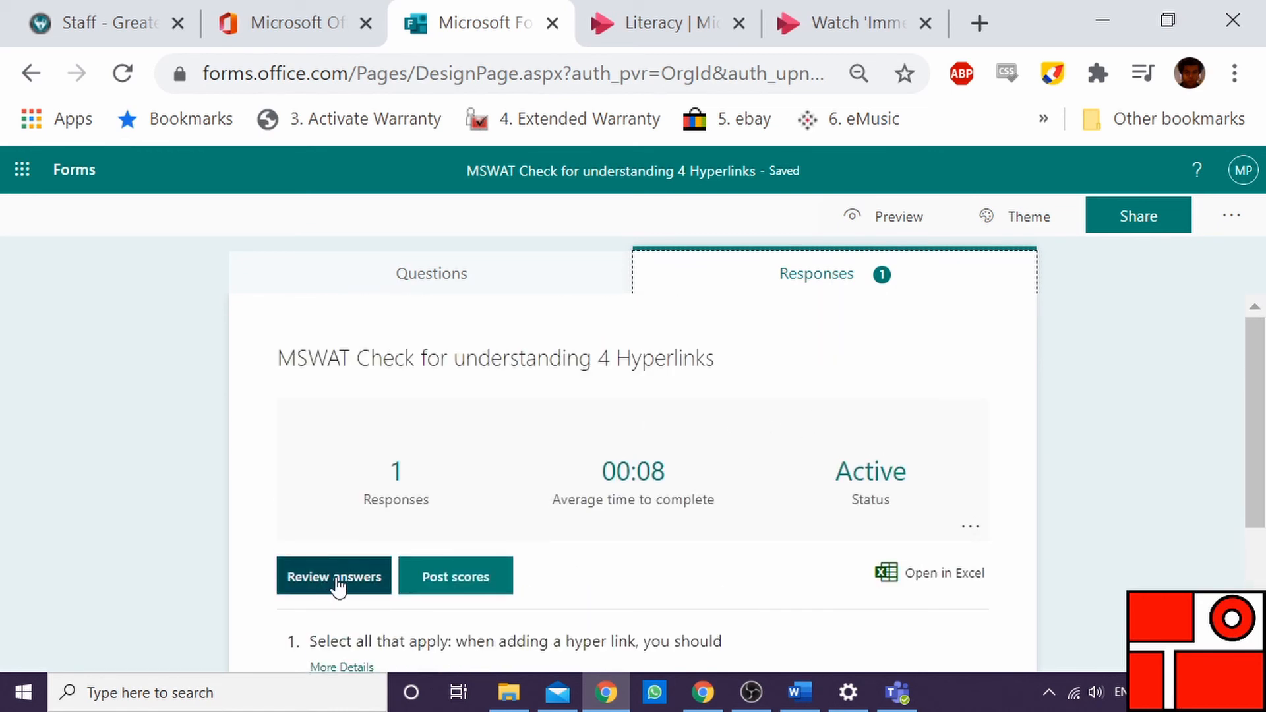
click(339, 580)
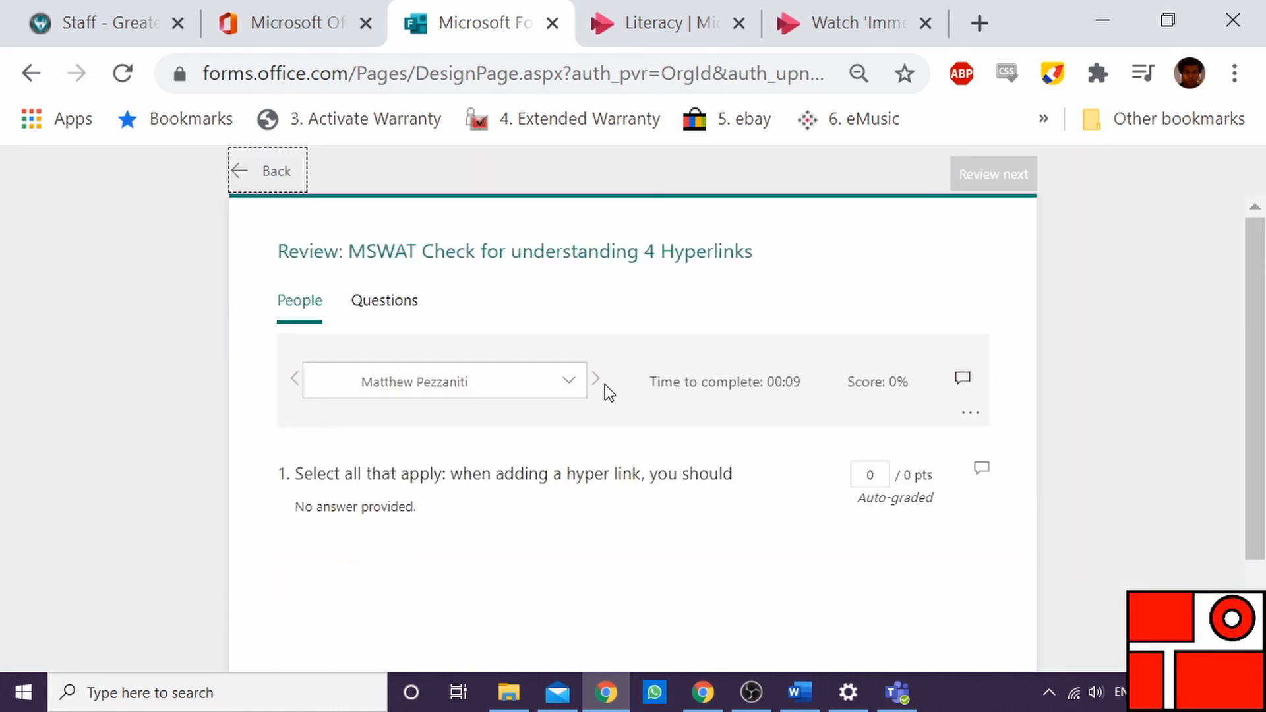
scroll(602, 517, down, 2)
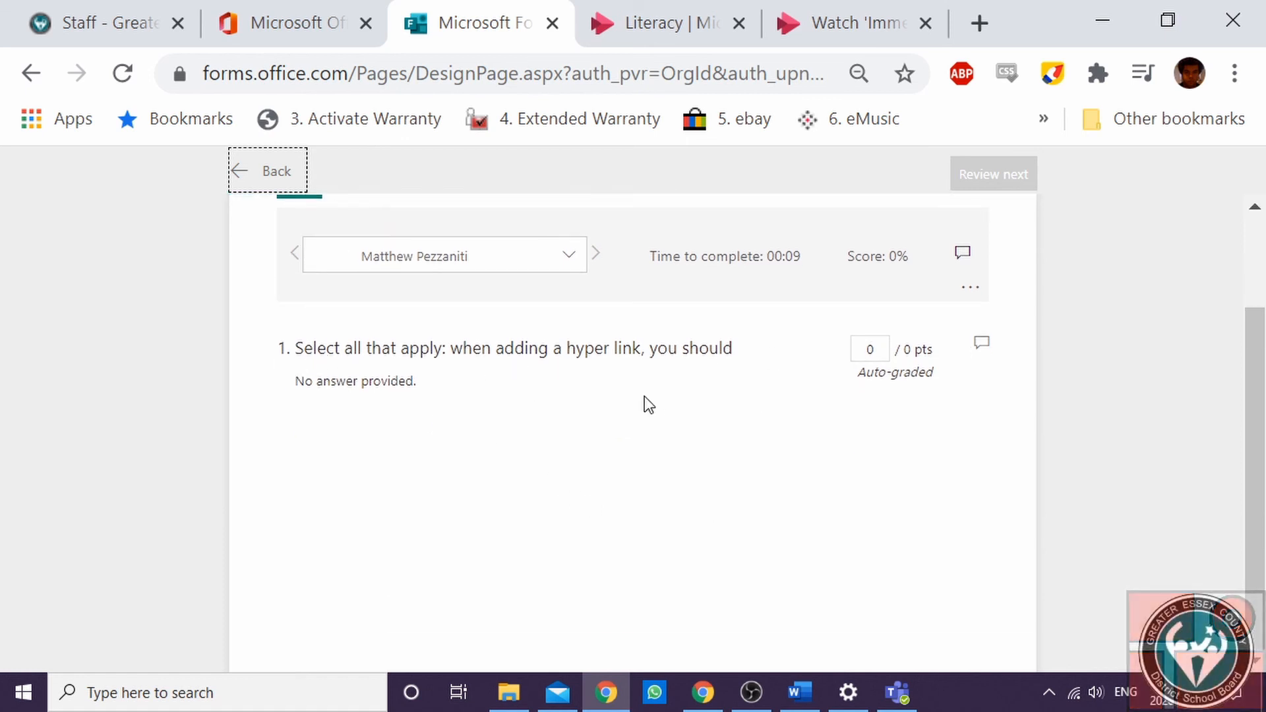
click(263, 189)
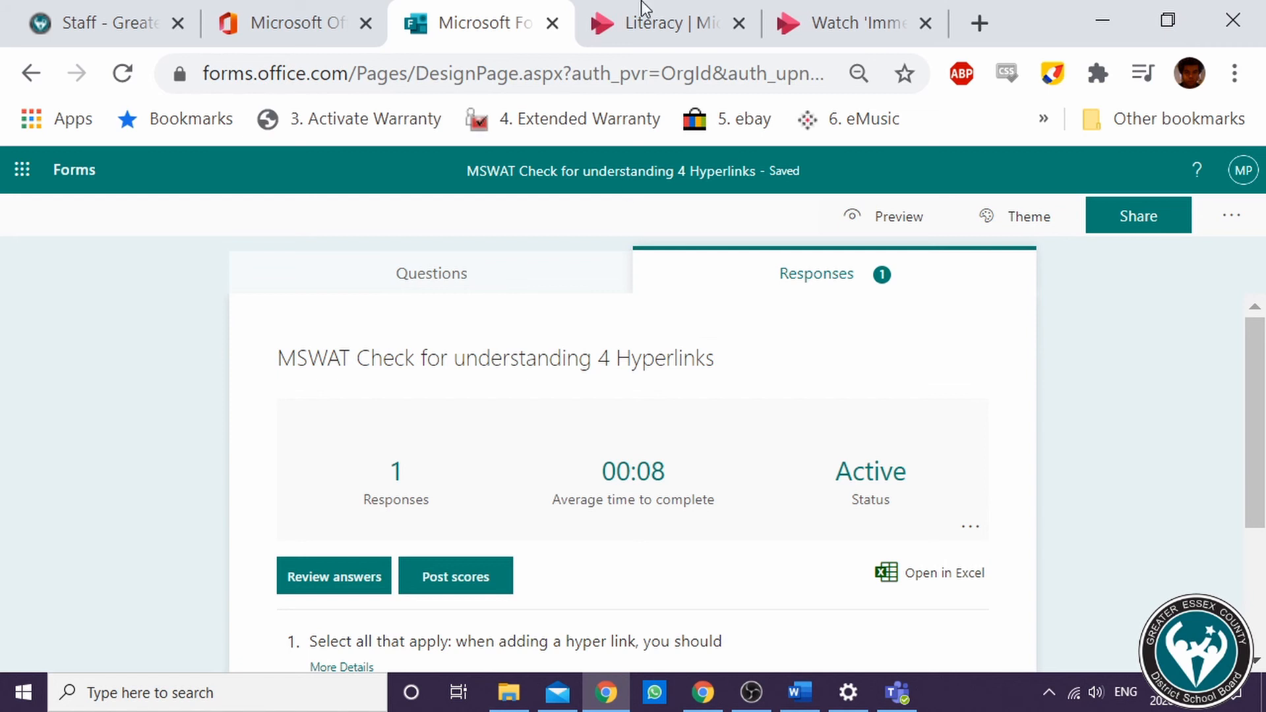
Check the form marker on the Stream video's timeline, then switch to Teams to view the video in the Literacy tab
click(653, 19)
click(840, 41)
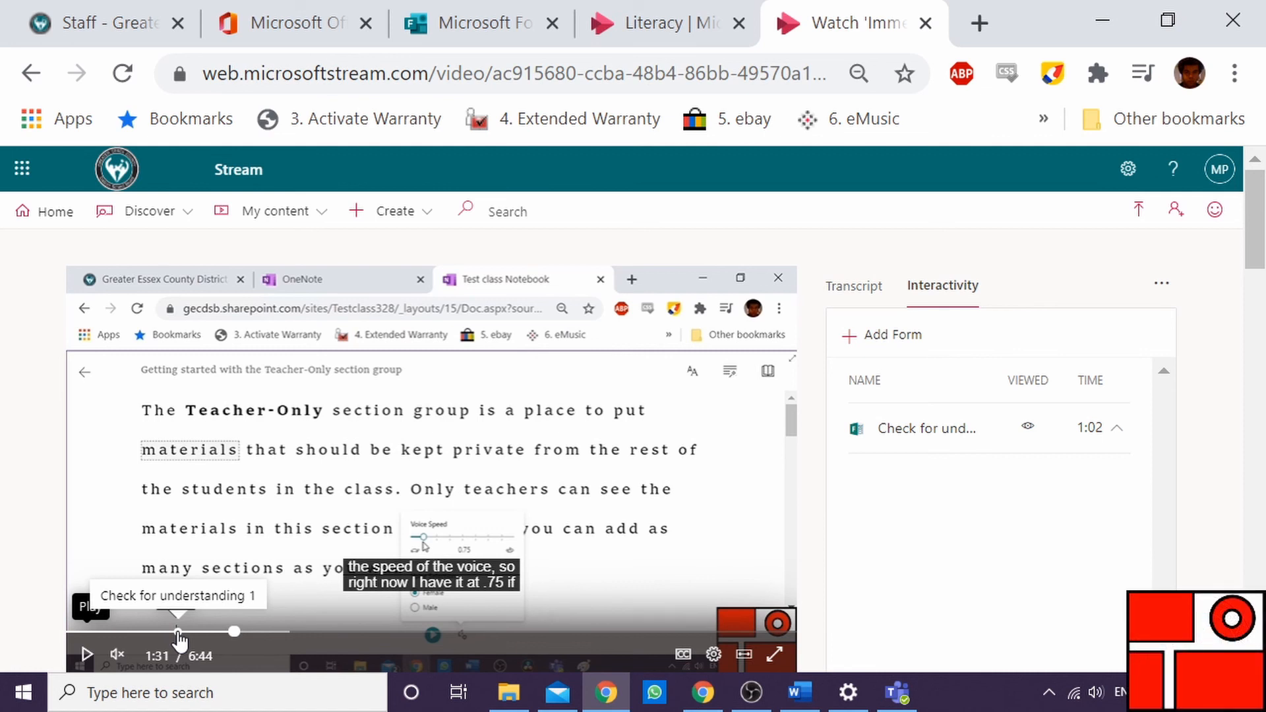
click(897, 692)
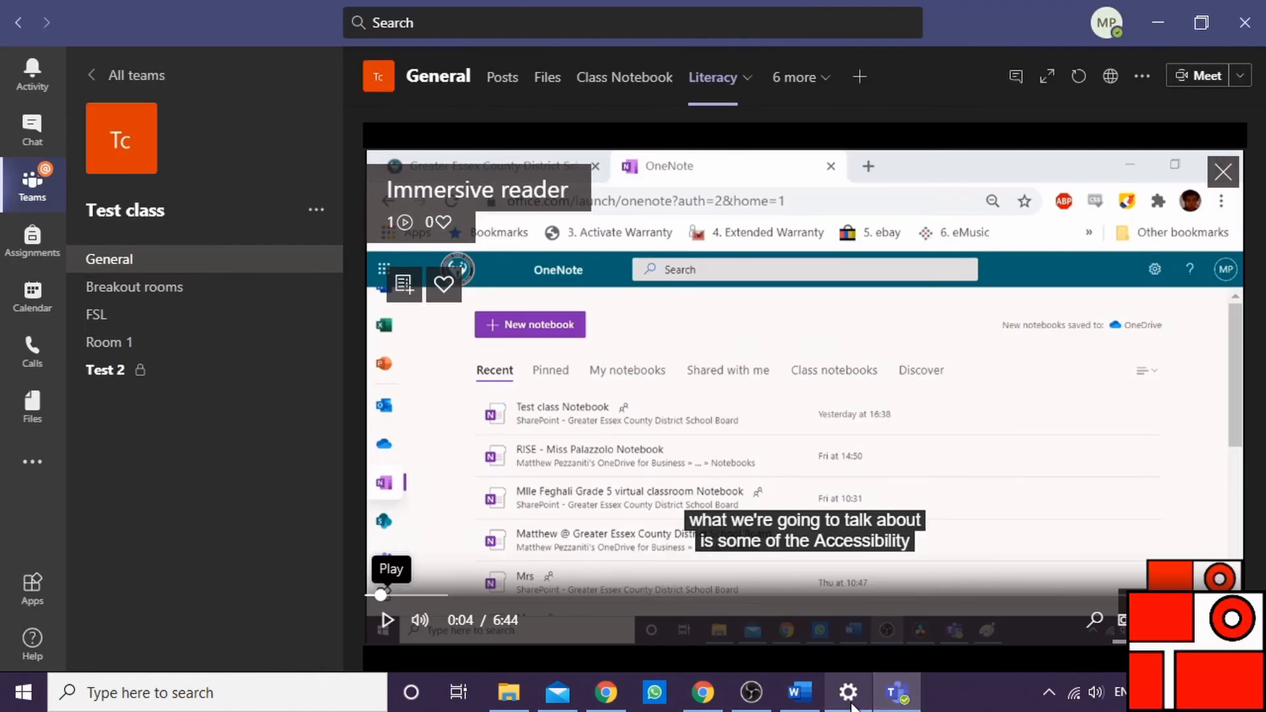